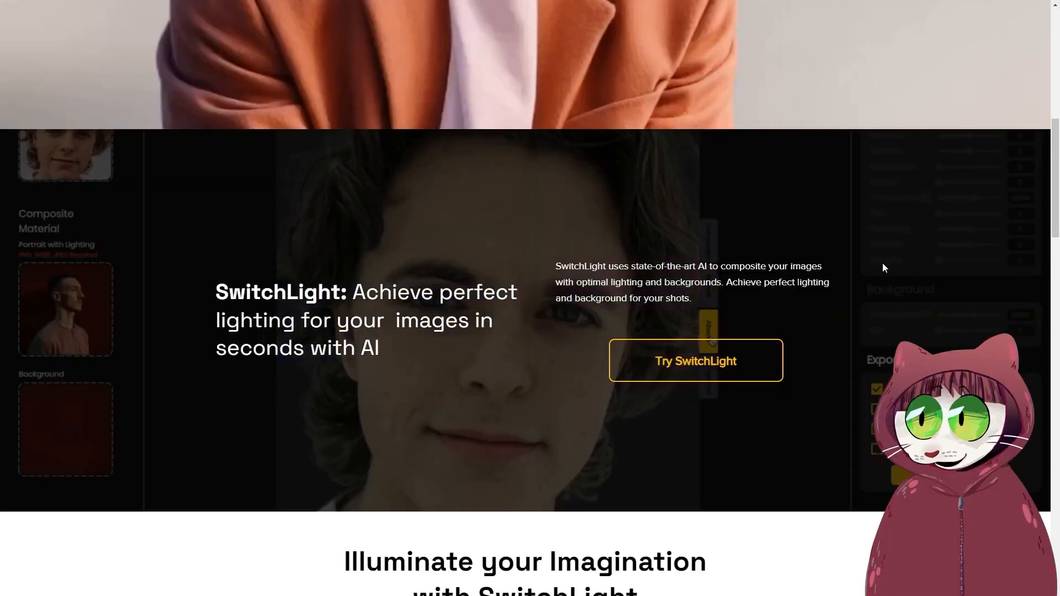
# - Look through the feature overview on the SwitchLight product page
pyautogui.scroll(-10, 878, 266)
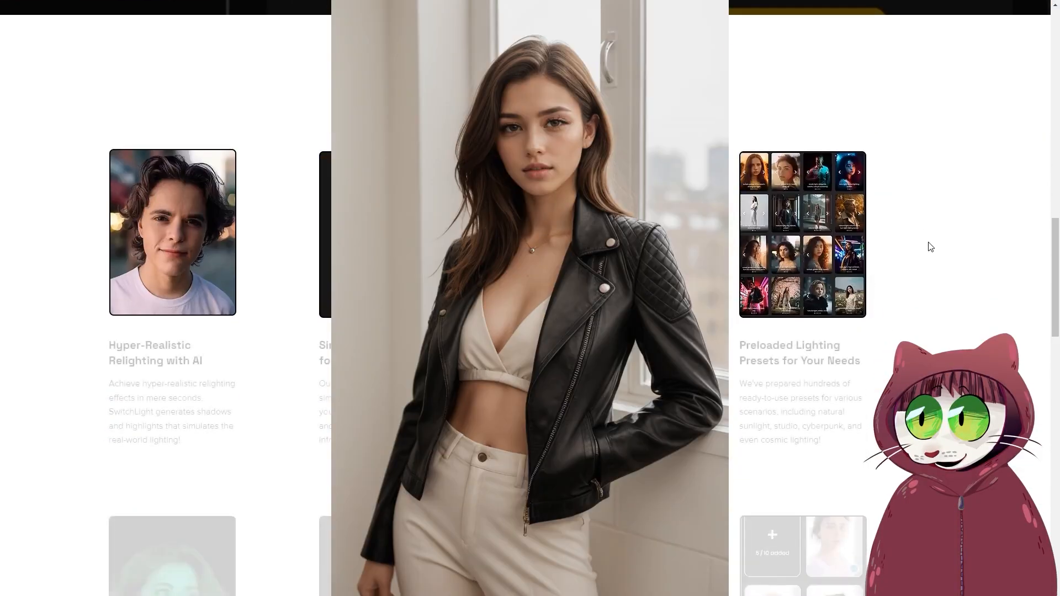
pyautogui.scroll(-2, 927, 251)
pyautogui.scroll(-2, 928, 252)
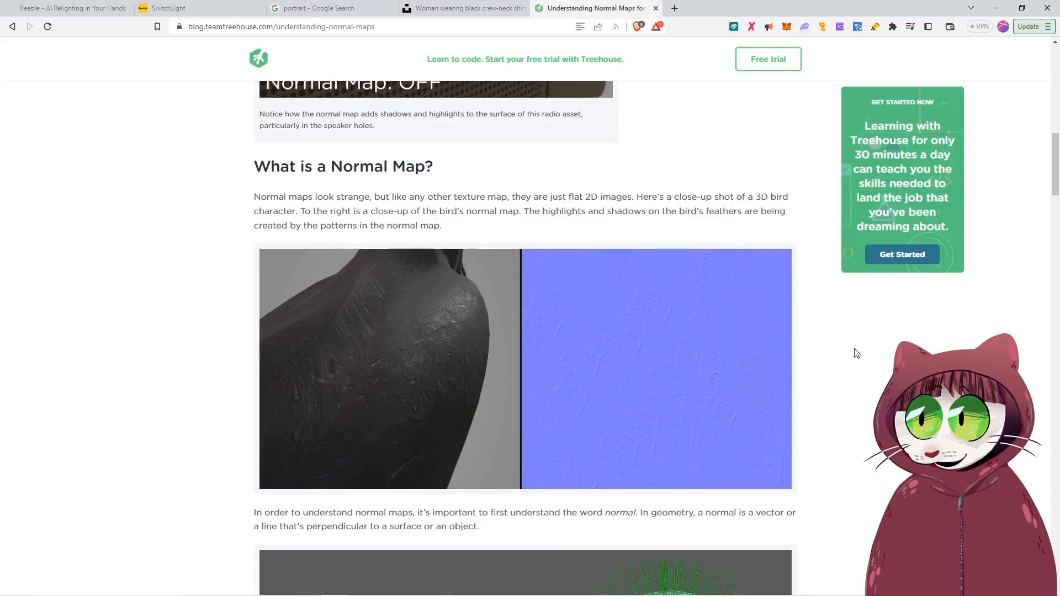
# - Read the Treehouse article on normal maps, examining its sections on surface normals, flat shading and Phong shading
pyautogui.scroll(-5, 856, 350)
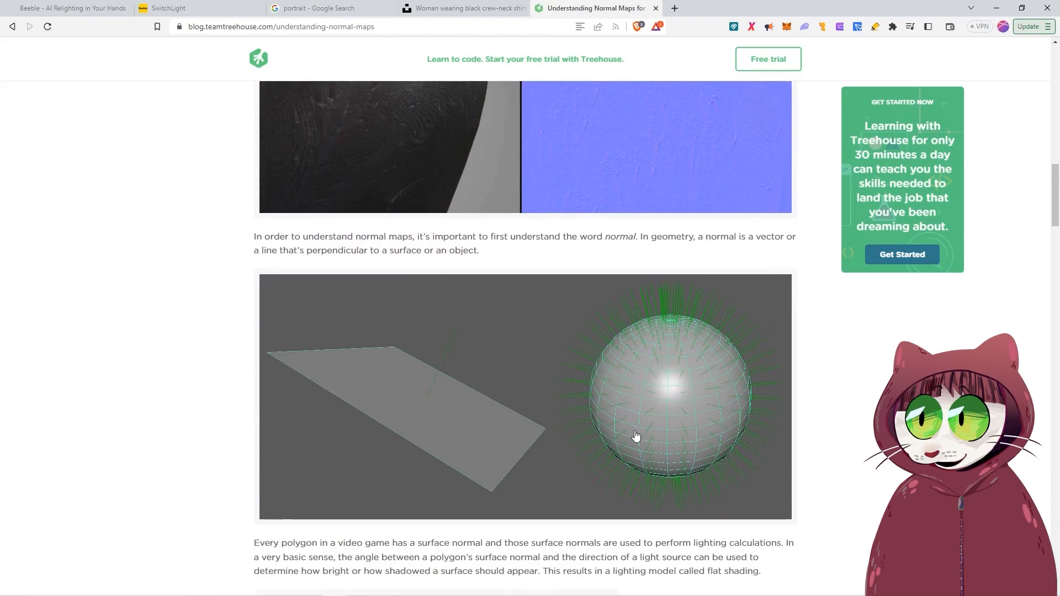
pyautogui.scroll(-3, 826, 379)
pyautogui.scroll(1, 855, 402)
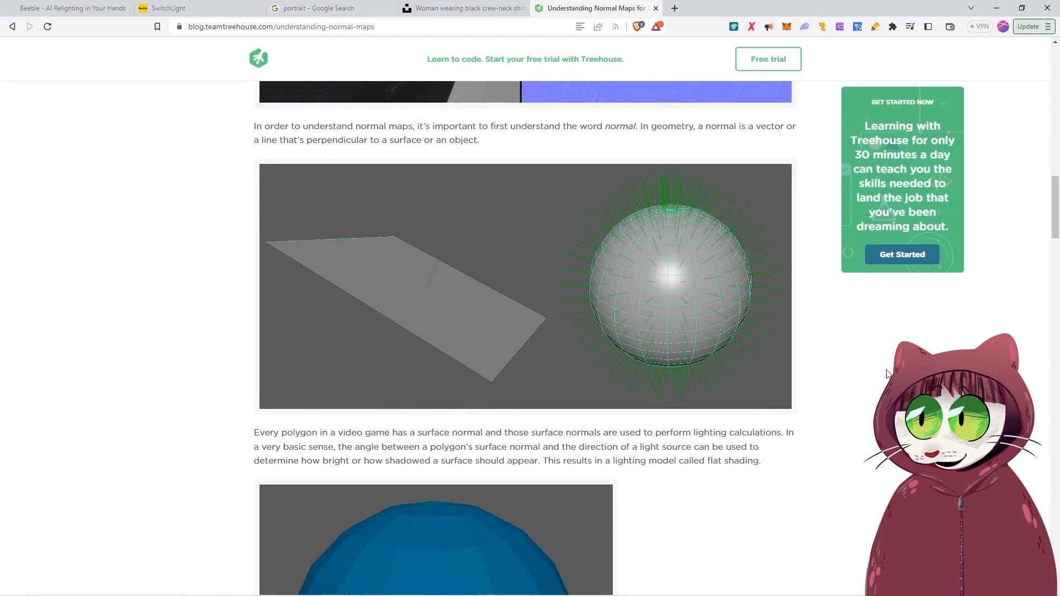
pyautogui.scroll(-15, 887, 374)
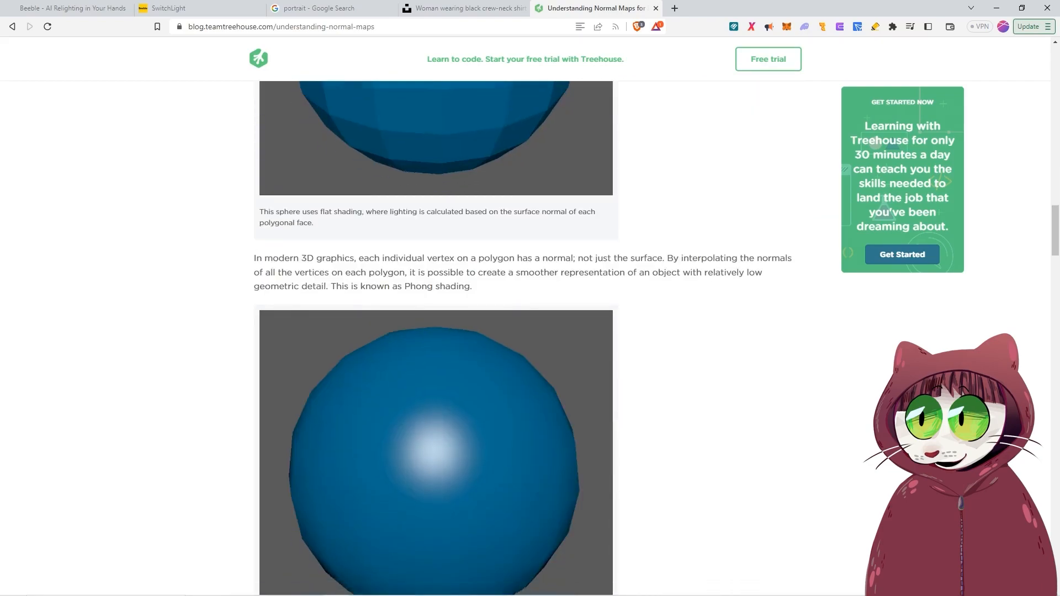
pyautogui.scroll(-4, 764, 366)
pyautogui.scroll(1, 765, 367)
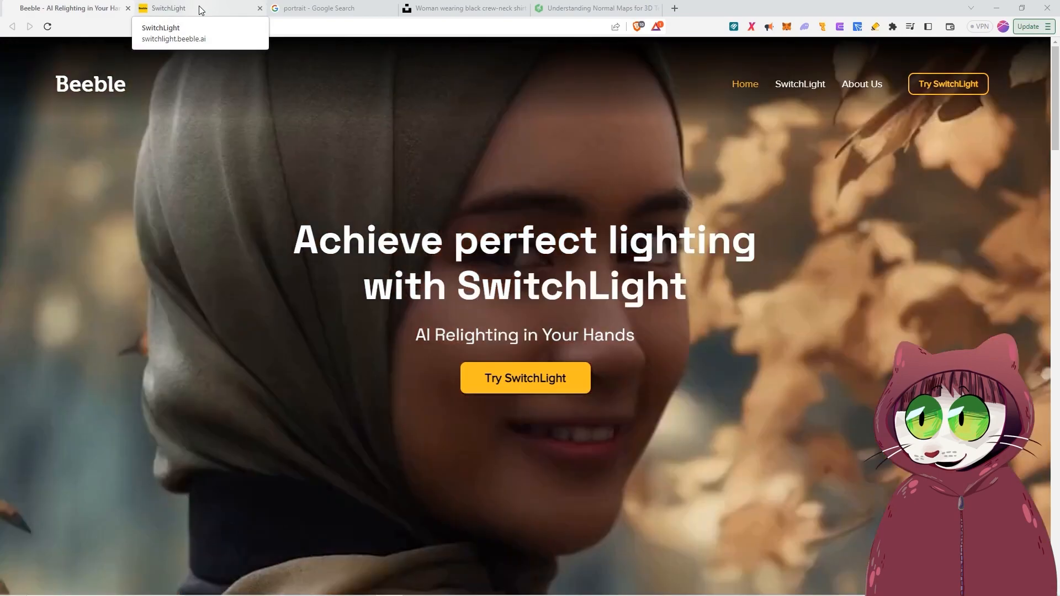
# - Open the SwitchLight web app and, in Stable Diffusion, generate the portrait of a young woman wearing a dress from the existing prompt
pyautogui.click(200, 10)
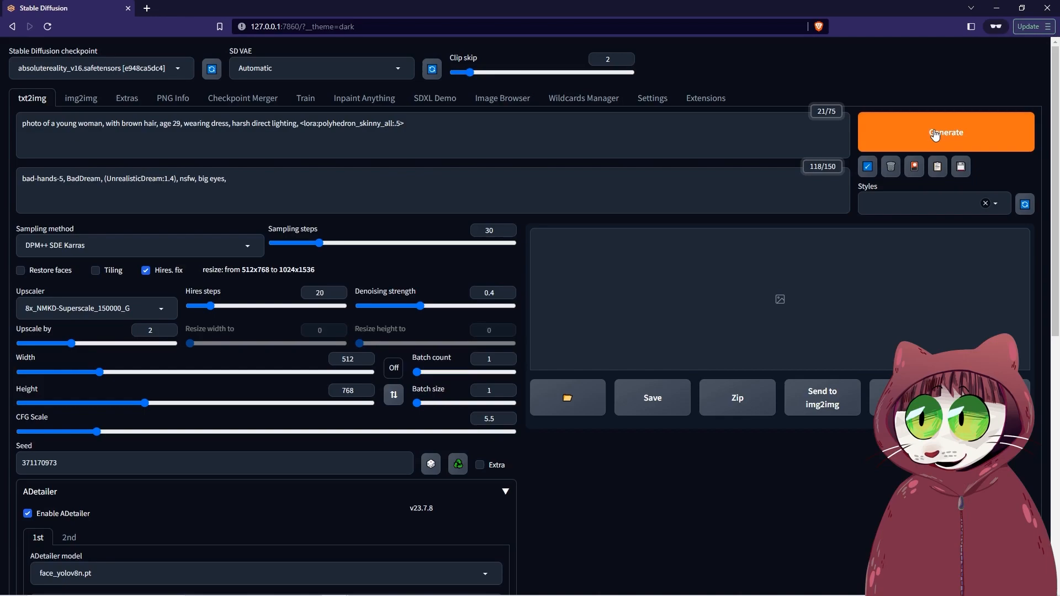
pyautogui.click(935, 135)
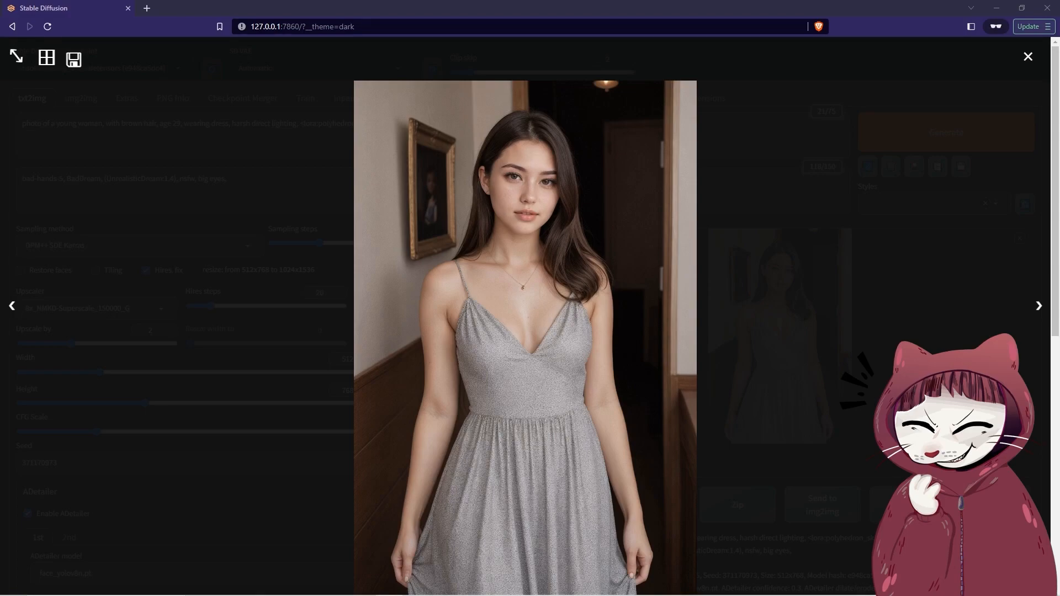
pyautogui.press('Return')
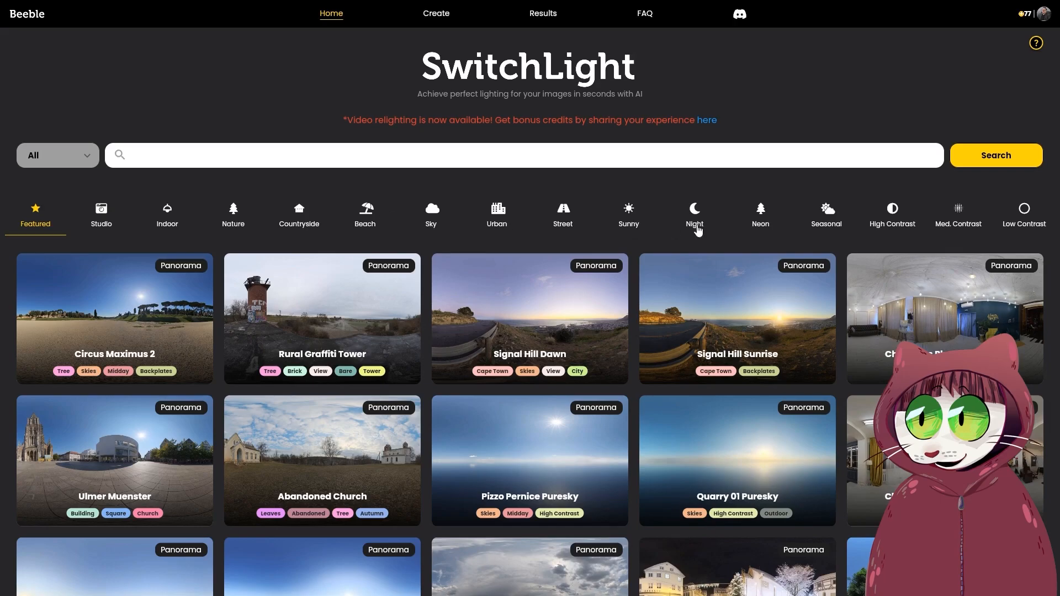
# - In SwitchLight's Studio environments, choose Studio Small 01 for image relighting and upload the generated portrait of the woman in the dress
pyautogui.click(96, 214)
pyautogui.moveTo(367, 335)
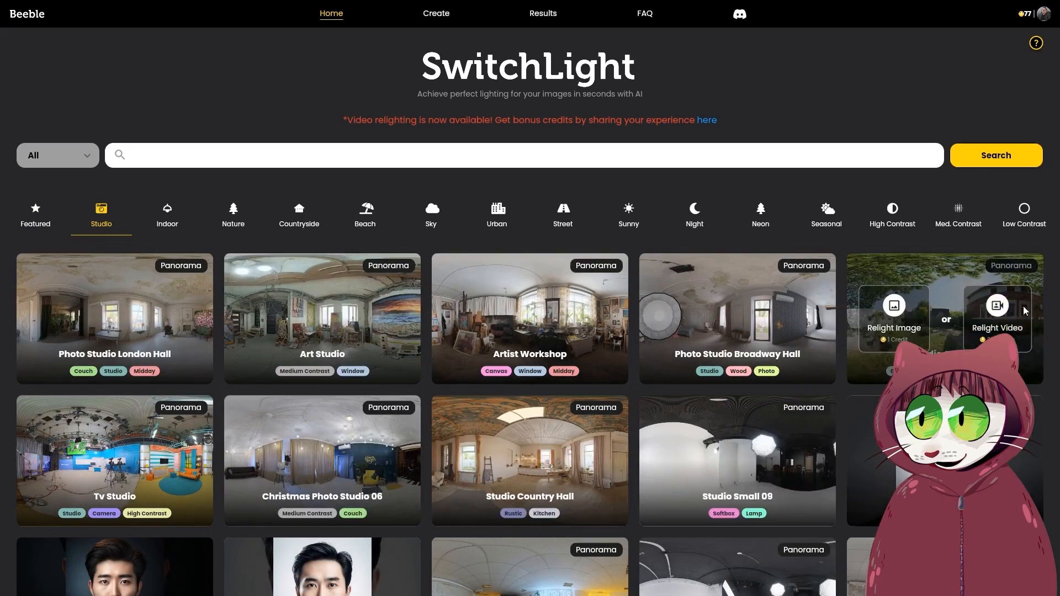
pyautogui.moveTo(126, 308)
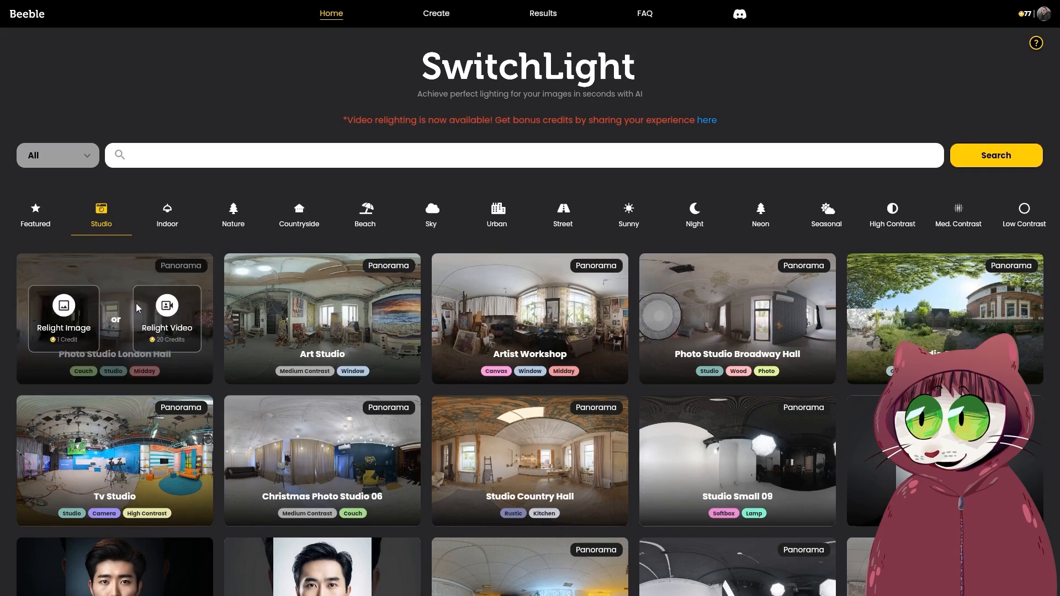
pyautogui.moveTo(278, 259)
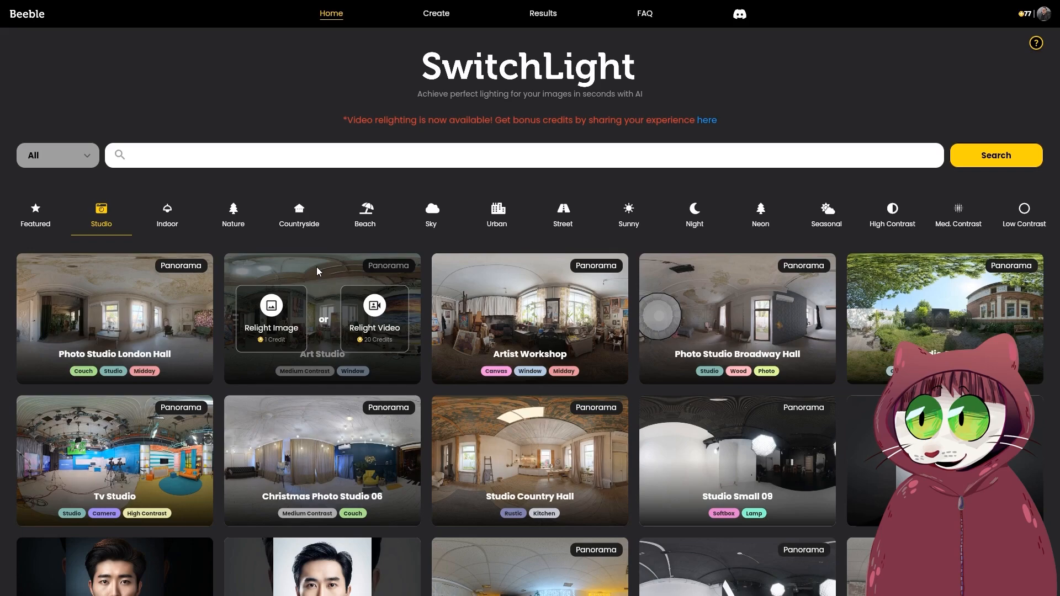
pyautogui.scroll(-1, 446, 217)
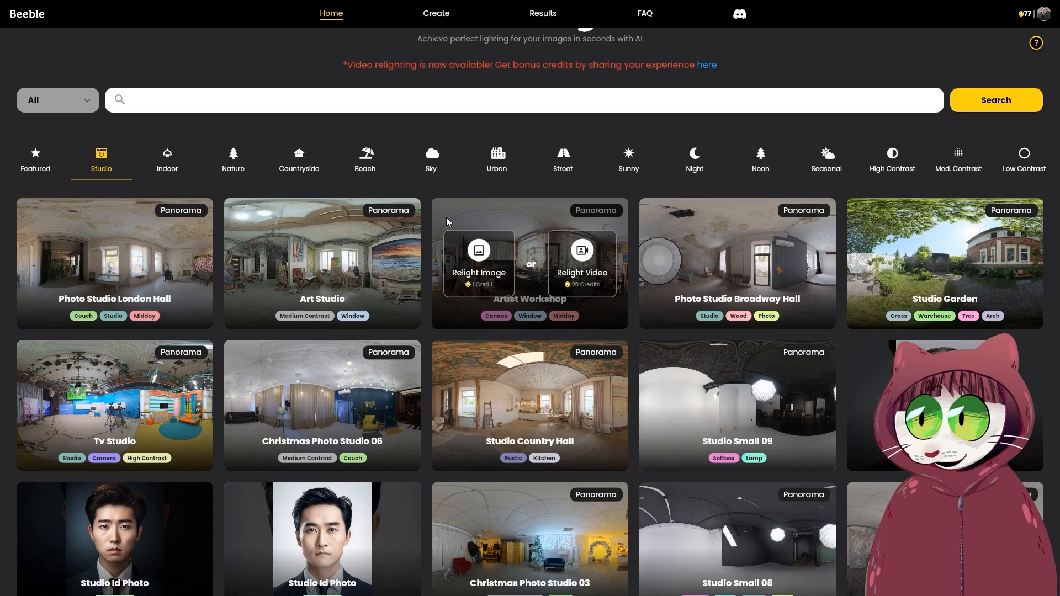
pyautogui.scroll(-12, 446, 217)
pyautogui.scroll(3, 711, 293)
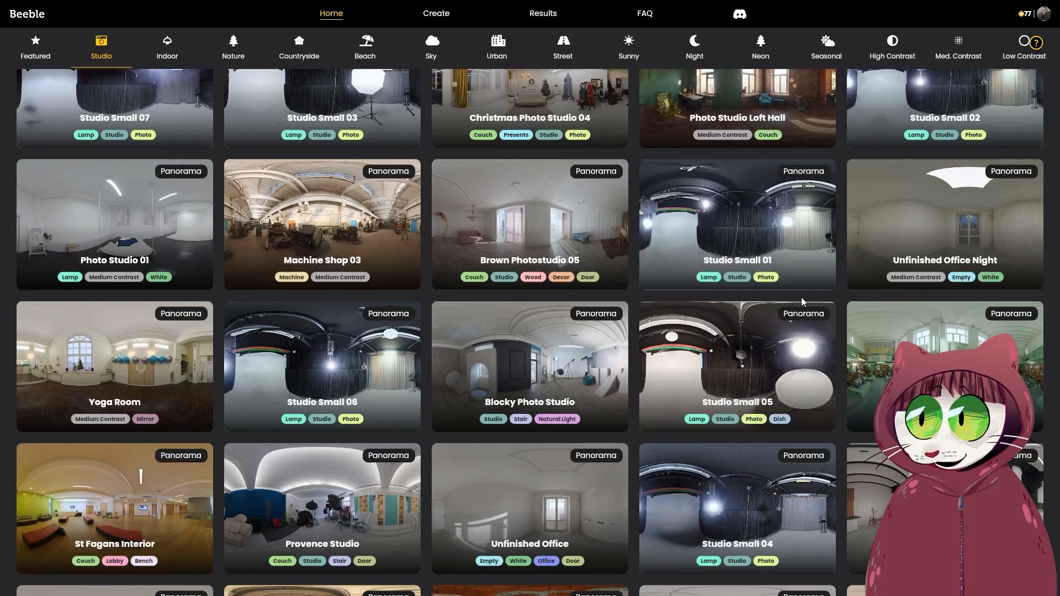
pyautogui.moveTo(739, 376)
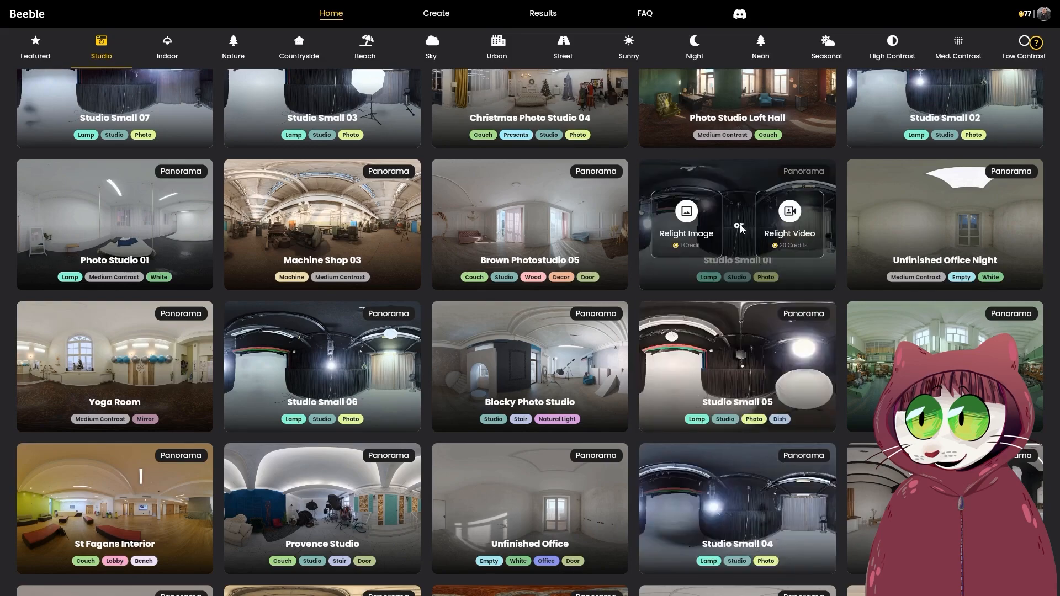
pyautogui.click(681, 221)
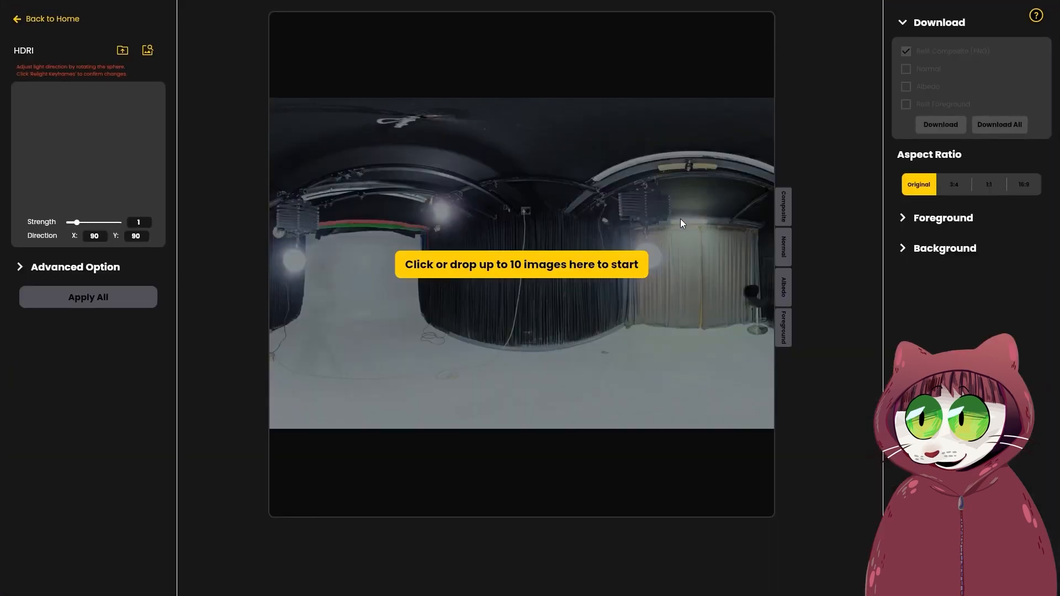
pyautogui.click(556, 267)
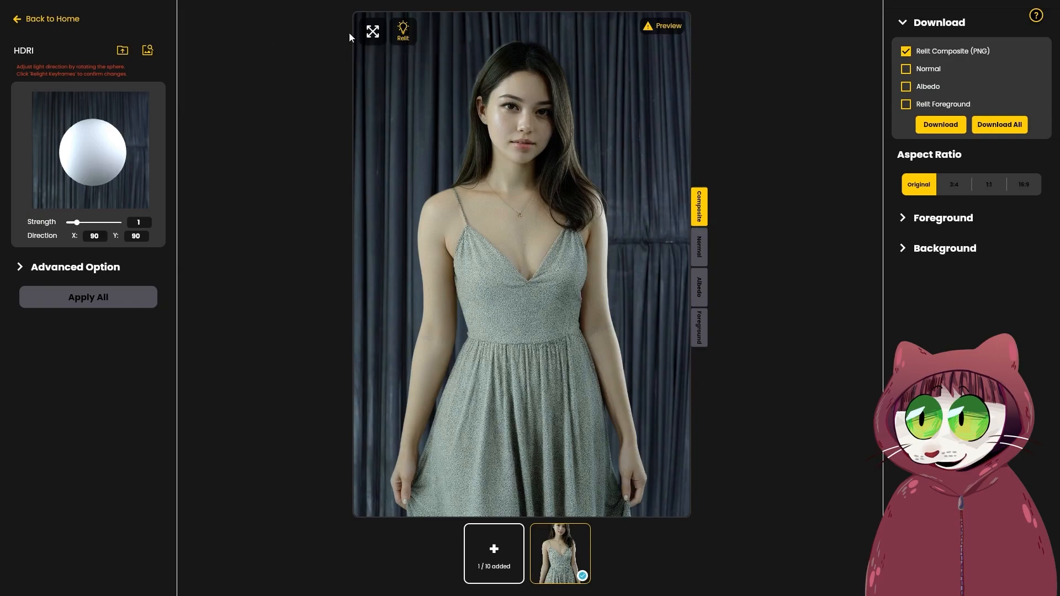
# - Compare the source portrait with its relit version by switching between the two several times
pyautogui.click(403, 32)
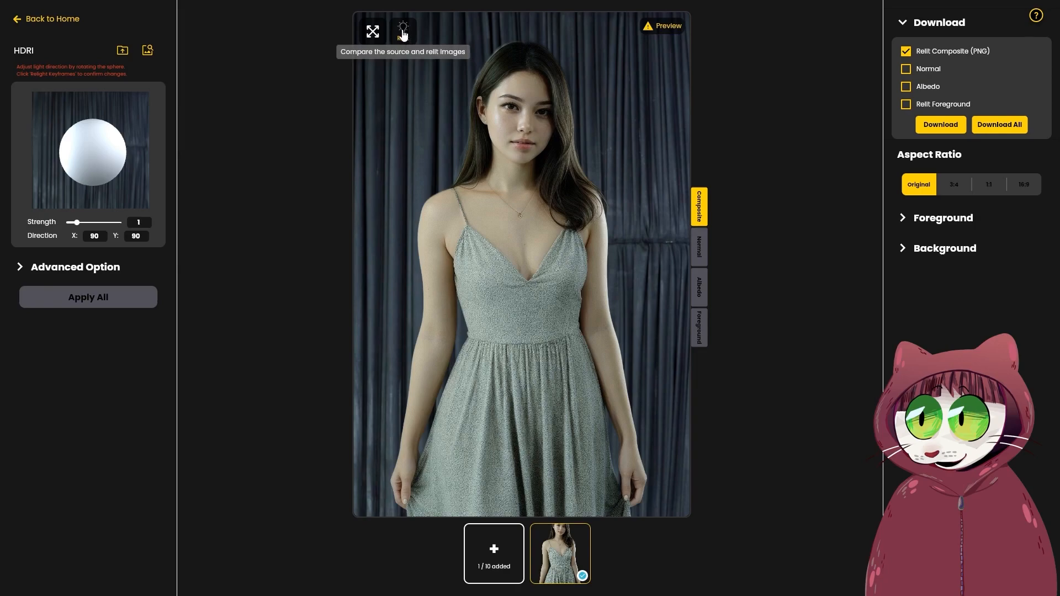
pyautogui.click(403, 33)
pyautogui.click(404, 35)
pyautogui.click(403, 34)
pyautogui.click(403, 34)
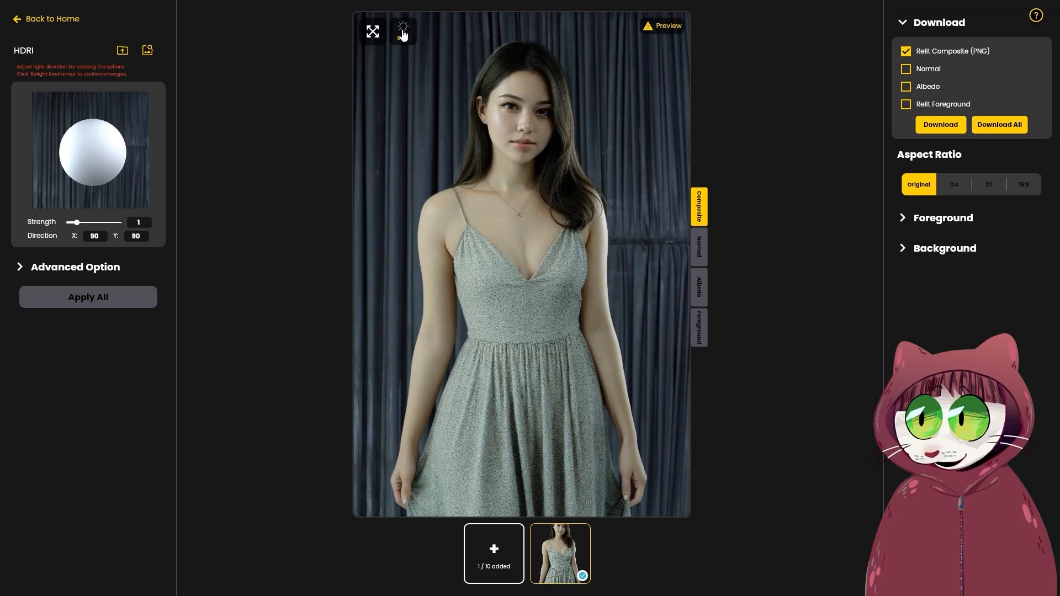
# - View the portrait's Normal, Albedo and Foreground passes
pyautogui.click(699, 248)
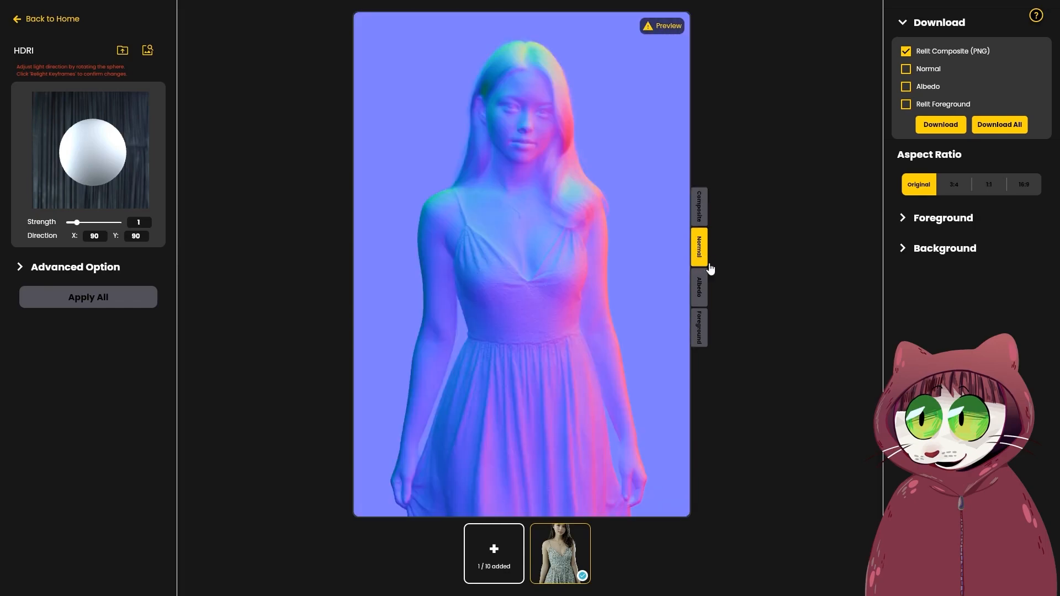
pyautogui.click(700, 293)
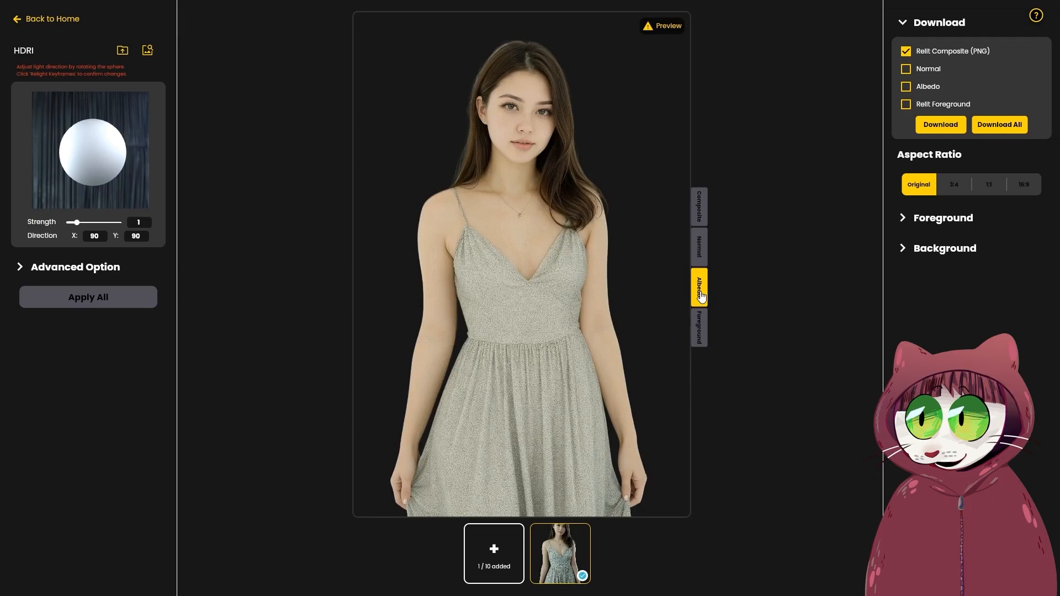
pyautogui.click(701, 338)
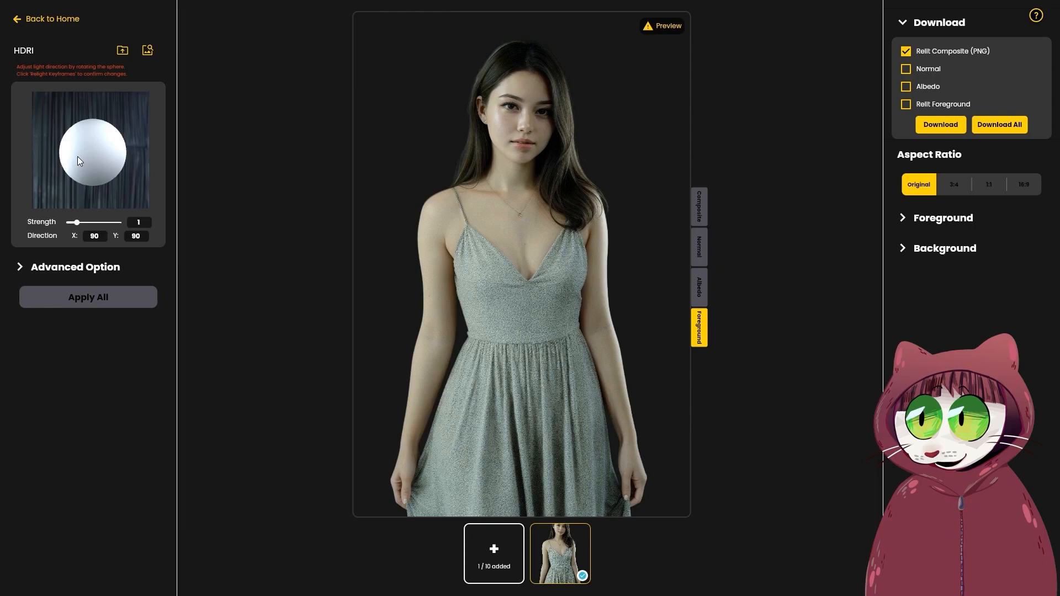
# - Rotate the HDRI light direction to X 214, Y 78 and relight the portrait with it
pyautogui.moveTo(77, 157); pyautogui.dragTo(245, 141)
pyautogui.click(107, 305)
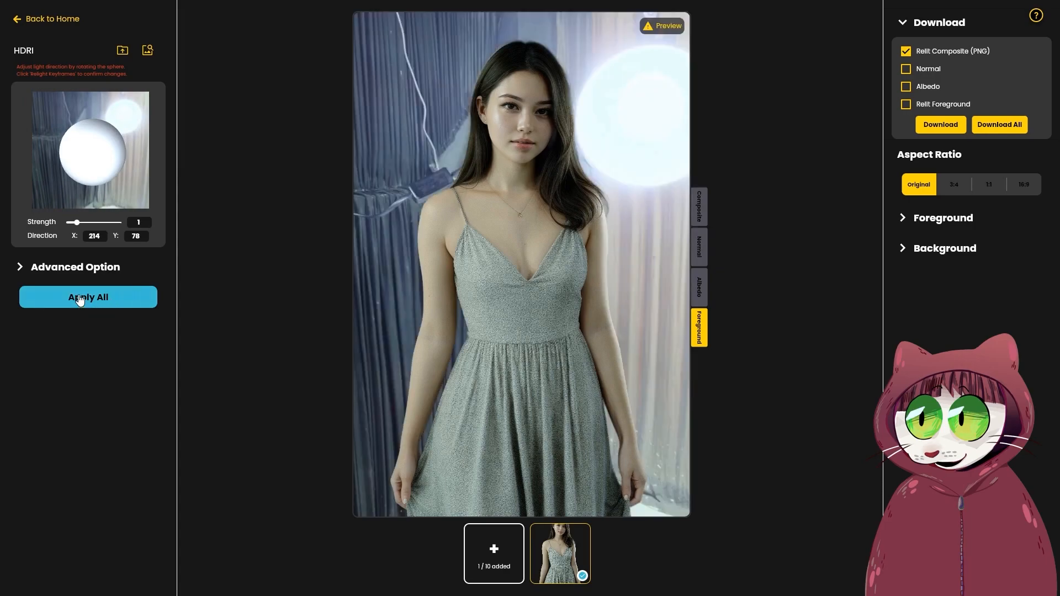
pyautogui.click(80, 298)
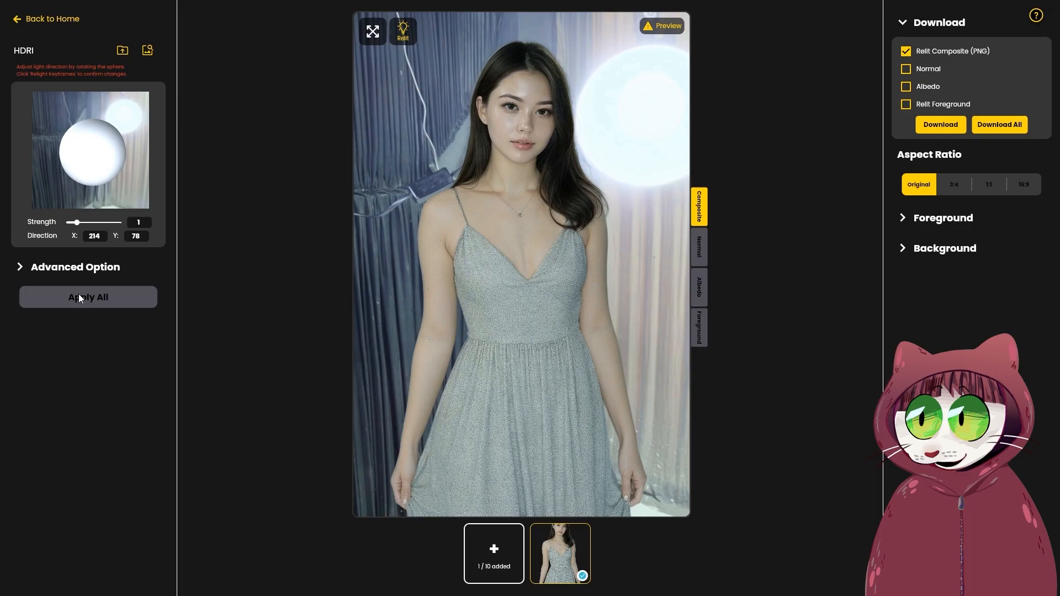
# - Relight the portrait with light directions X 256, Y 145 and X 287, Y 128, and include Relit Foreground in the download
pyautogui.moveTo(93, 133); pyautogui.dragTo(151, 250)
pyautogui.click(85, 302)
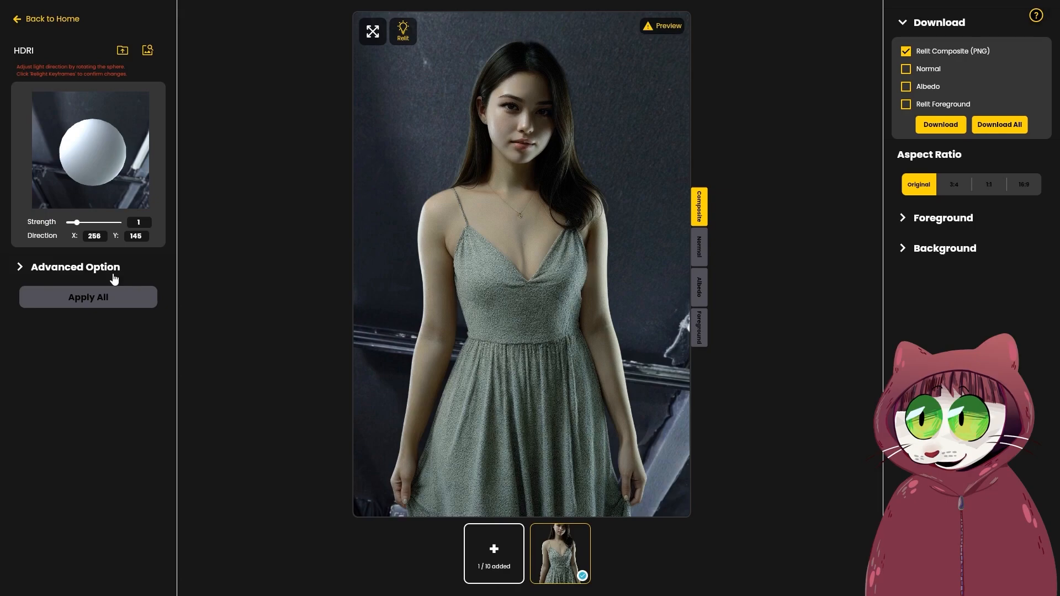
pyautogui.click(97, 296)
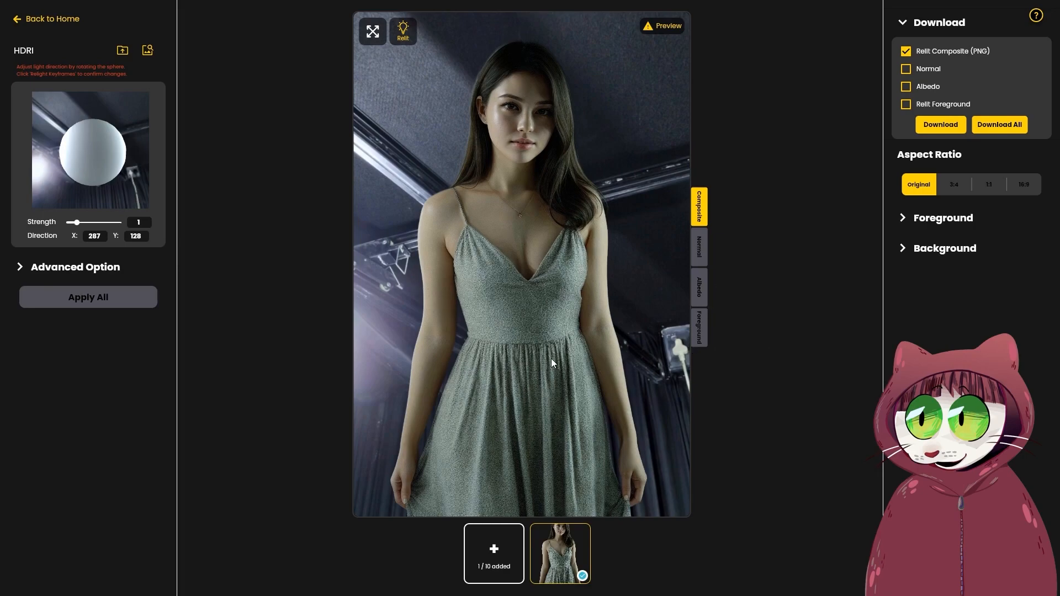
pyautogui.click(943, 103)
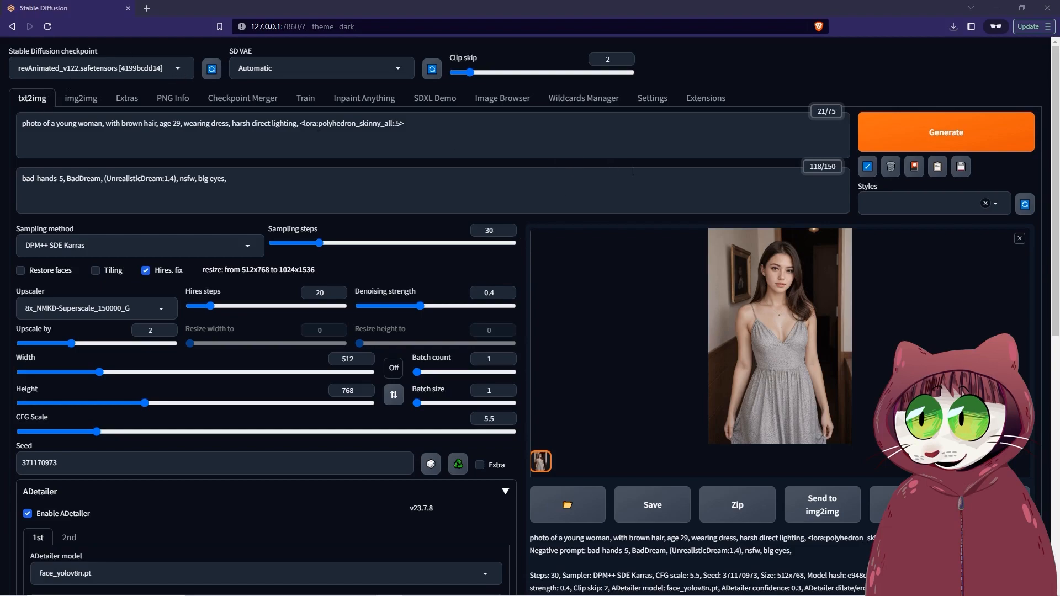
# - In Stable Diffusion, replace the prompt with "photo of a dark science fiction walkway on a spacecraft, best quality, high quality, blurry"
pyautogui.moveTo(446, 128); pyautogui.dragTo(3, 131)
pyautogui.write('photo of a dark science fiction walkway on a spacecraft, best quality, high quality,')
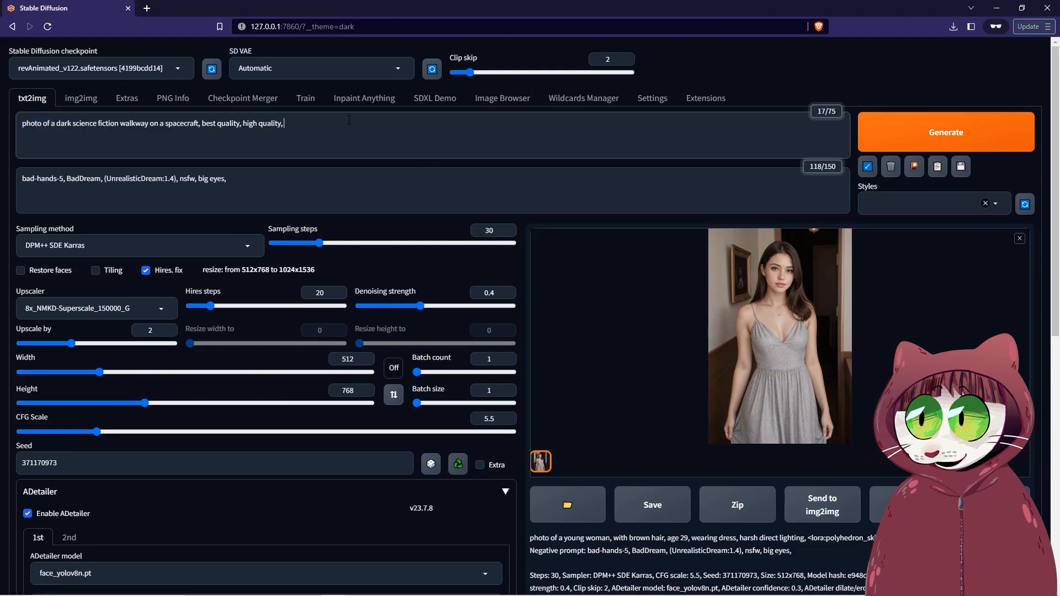
pyautogui.write('blurry')
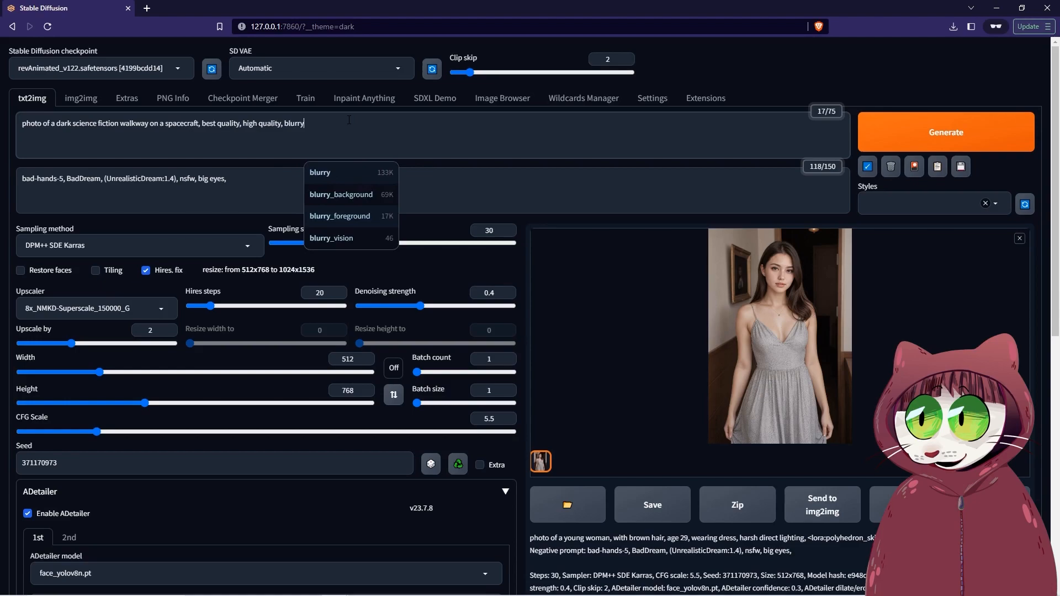
# - Set the sampling method to Euler a, turn off Hires. fix and generate the spacecraft walkway image
pyautogui.click(49, 245)
pyautogui.click(42, 264)
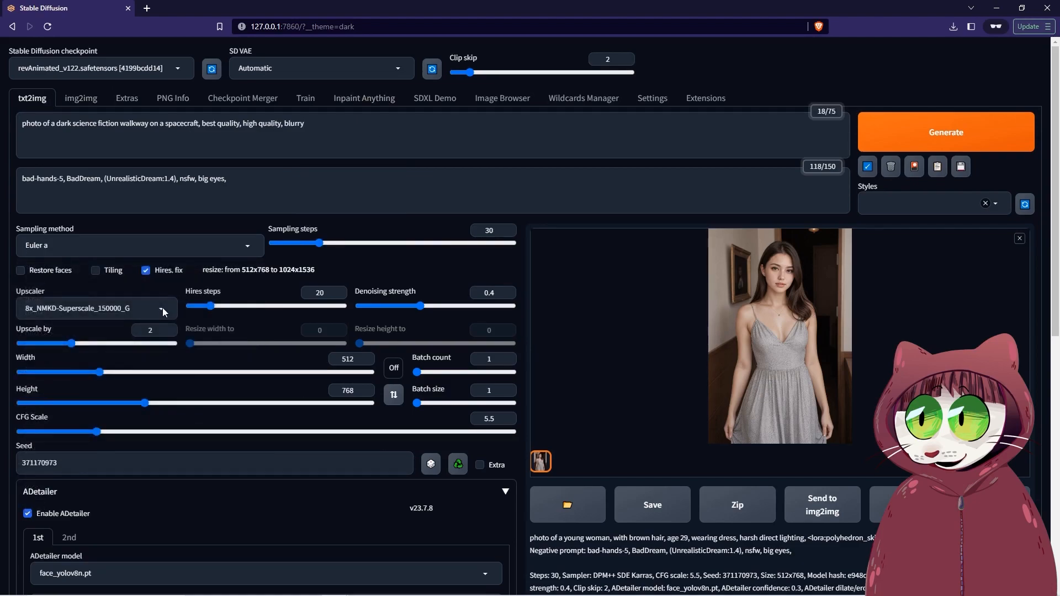
pyautogui.click(146, 270)
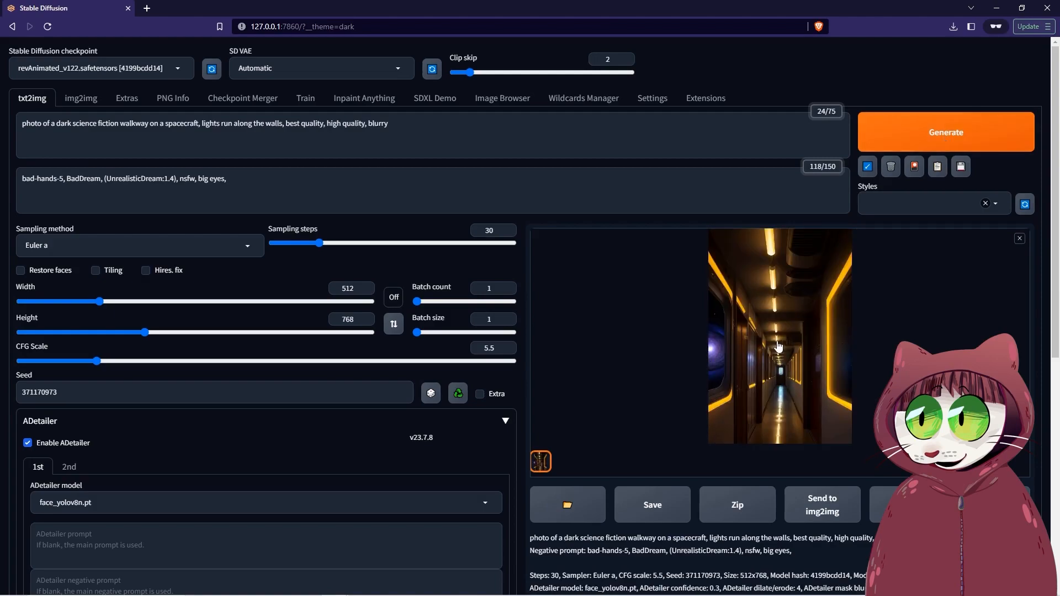
# - Copy the generated walkway image and paste it as a new layer into the relit foreground document in Photoshop
pyautogui.click(724, 246)
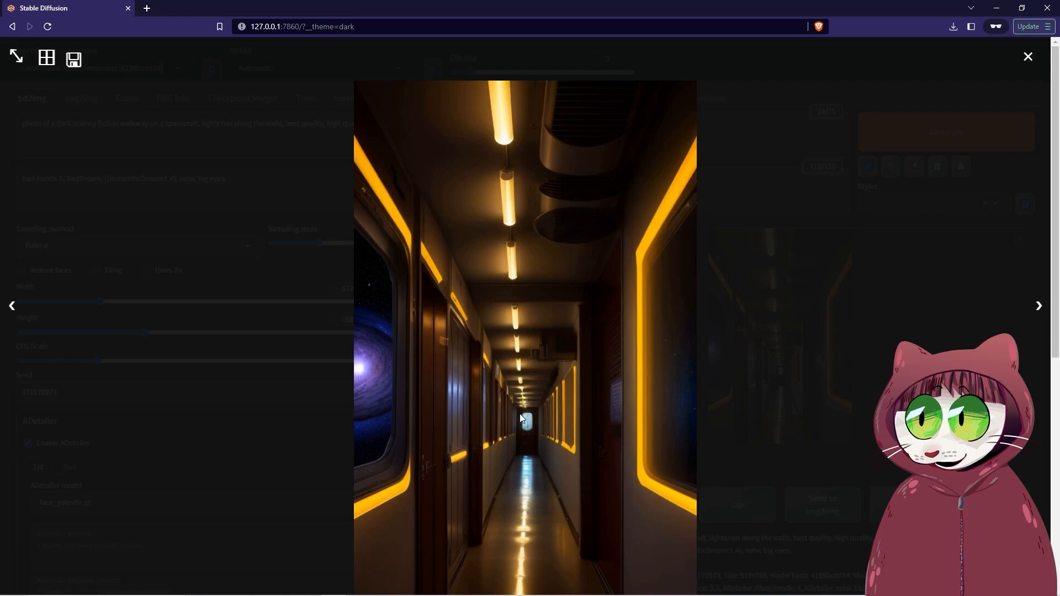
pyautogui.rightClick(495, 379)
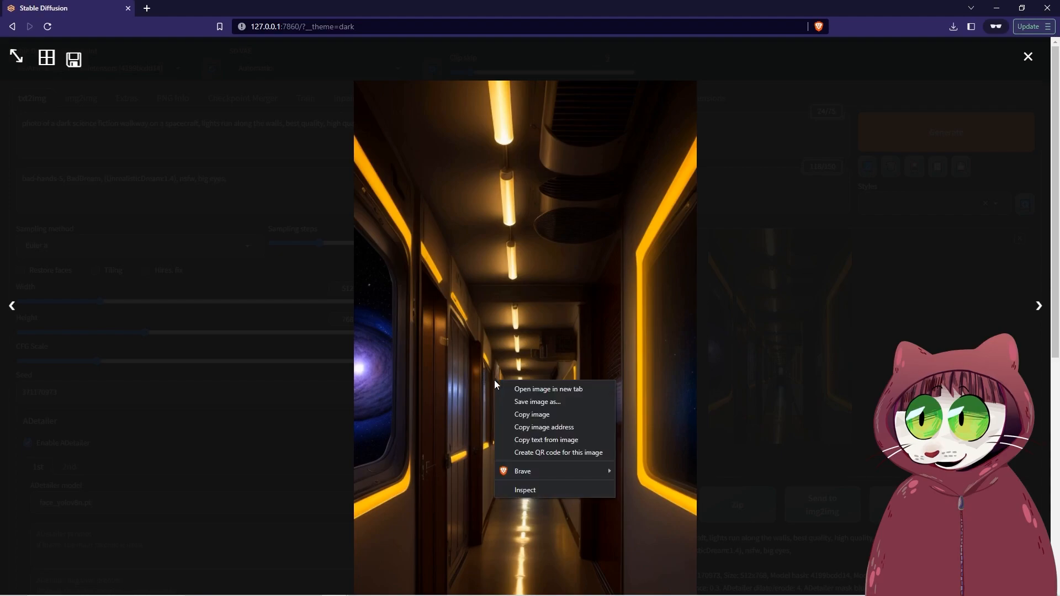
pyautogui.click(542, 413)
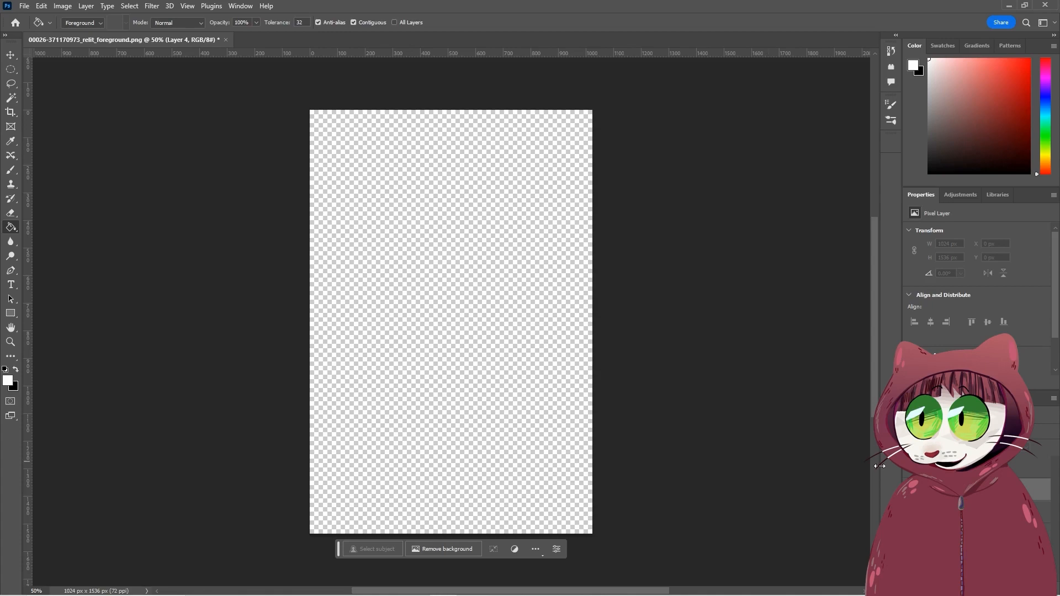
pyautogui.hotkey('ctrl', 'v')
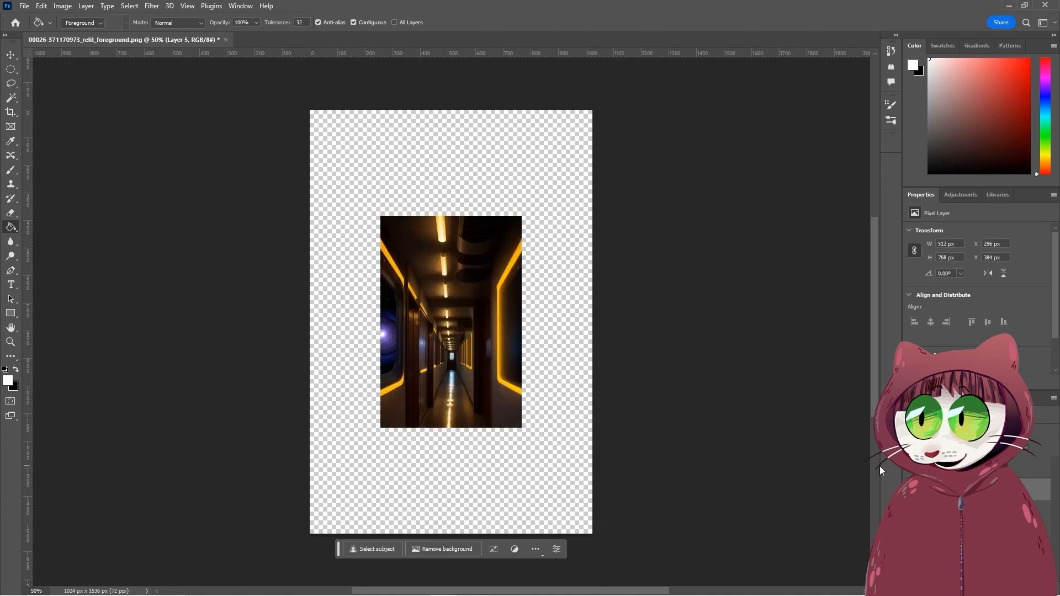
# - Scale the pasted walkway layer to about 1038 × 1558 px so it covers the whole canvas
pyautogui.hotkey('ctrl', 't')
pyautogui.moveTo(522, 428)
pyautogui.mouseDown()
pyautogui.moveTo(602, 524)
pyautogui.moveTo(594, 535)
pyautogui.mouseUp()
pyautogui.press('Return')
pyautogui.press('g')
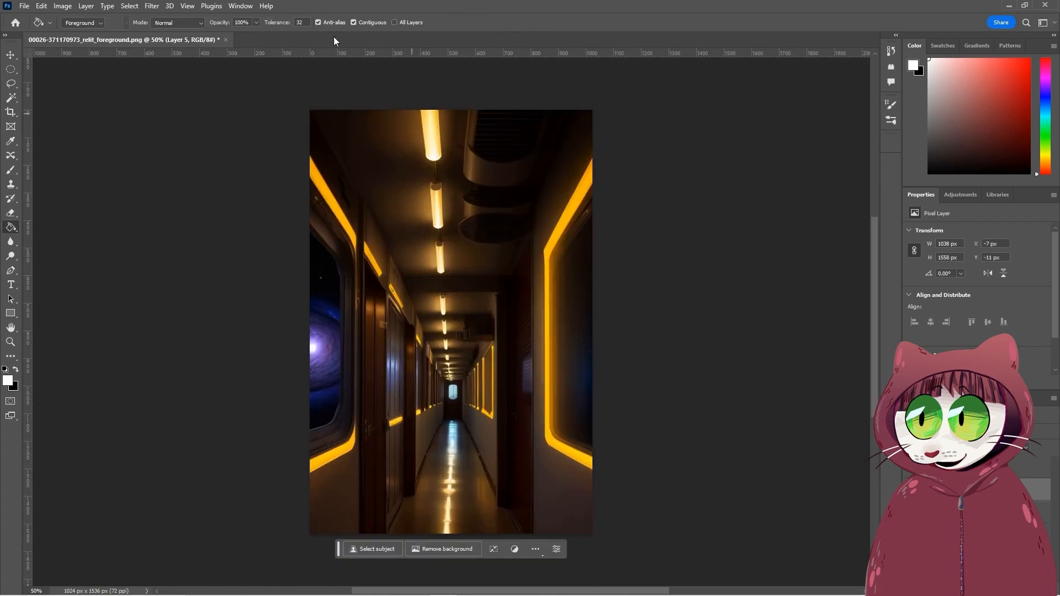
# - Apply a Gaussian Blur with a radius of 6.0 pixels to the walkway background layer
pyautogui.click(151, 6)
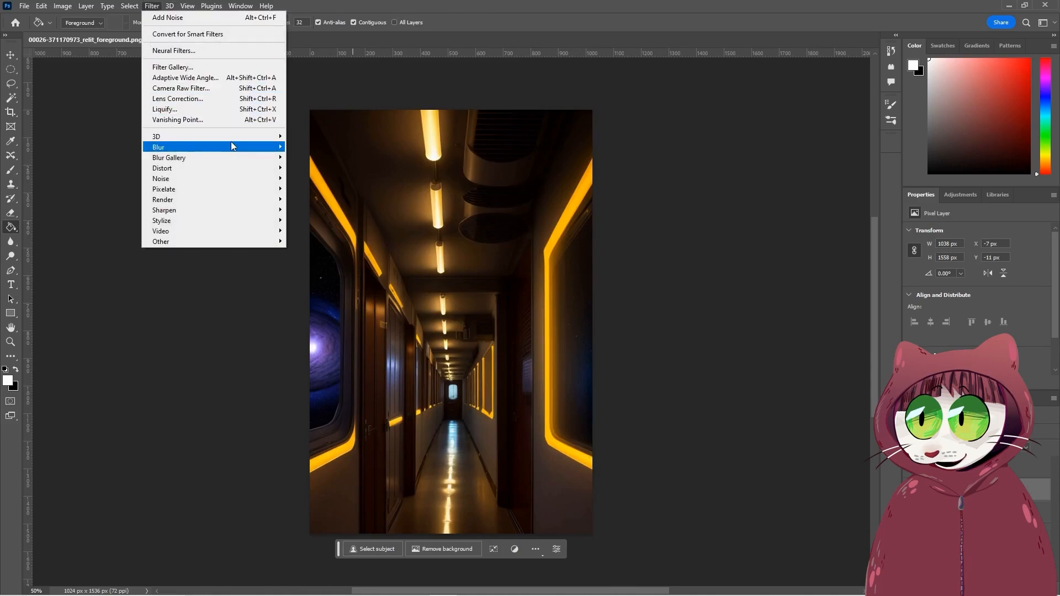
pyautogui.moveTo(280, 148)
pyautogui.click(316, 189)
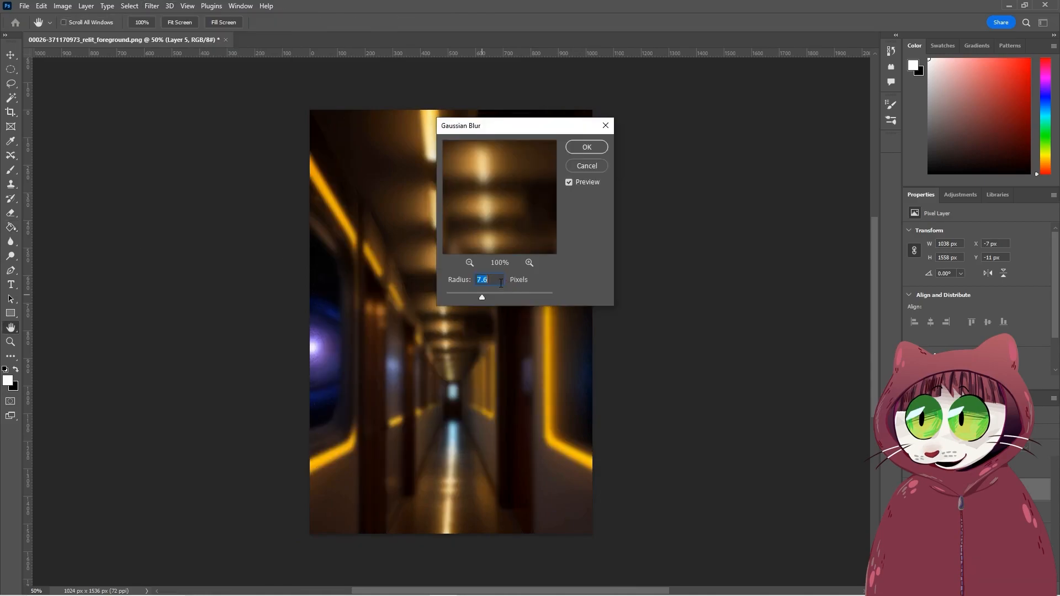
pyautogui.moveTo(482, 297); pyautogui.dragTo(478, 300)
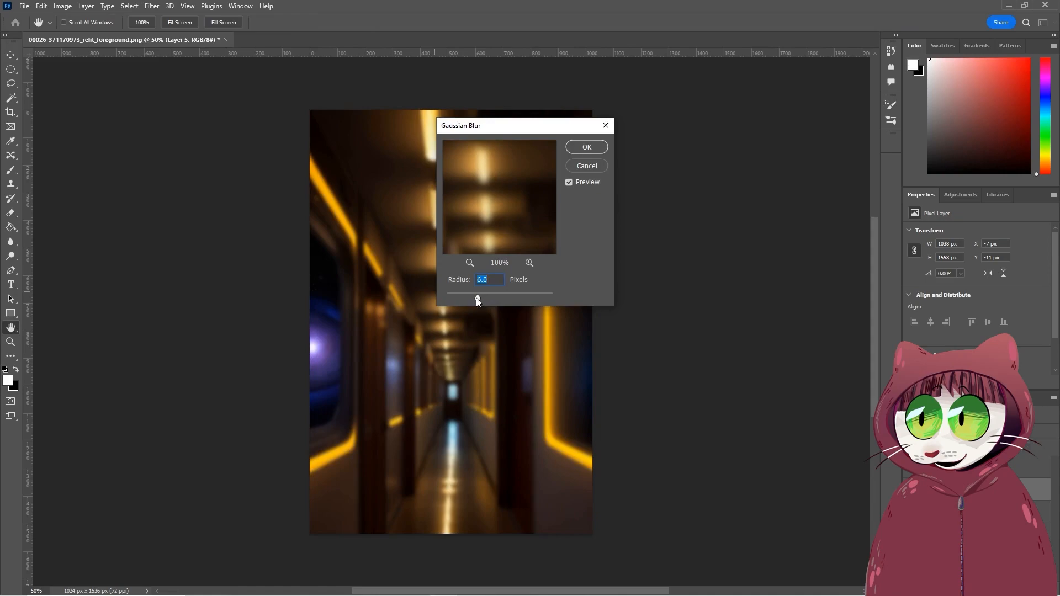
pyautogui.press('Return')
pyautogui.press('g')
# - Toggle the visibility of the relit woman, walkway and black-and-white mask layers to compare the parts of the composite
pyautogui.click(910, 512)
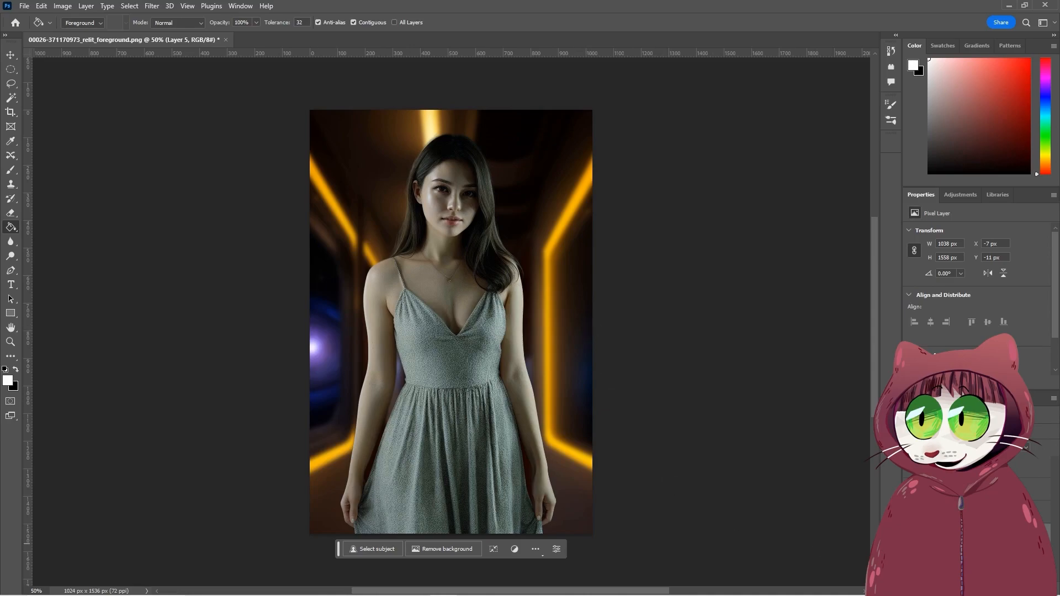
pyautogui.click(909, 473)
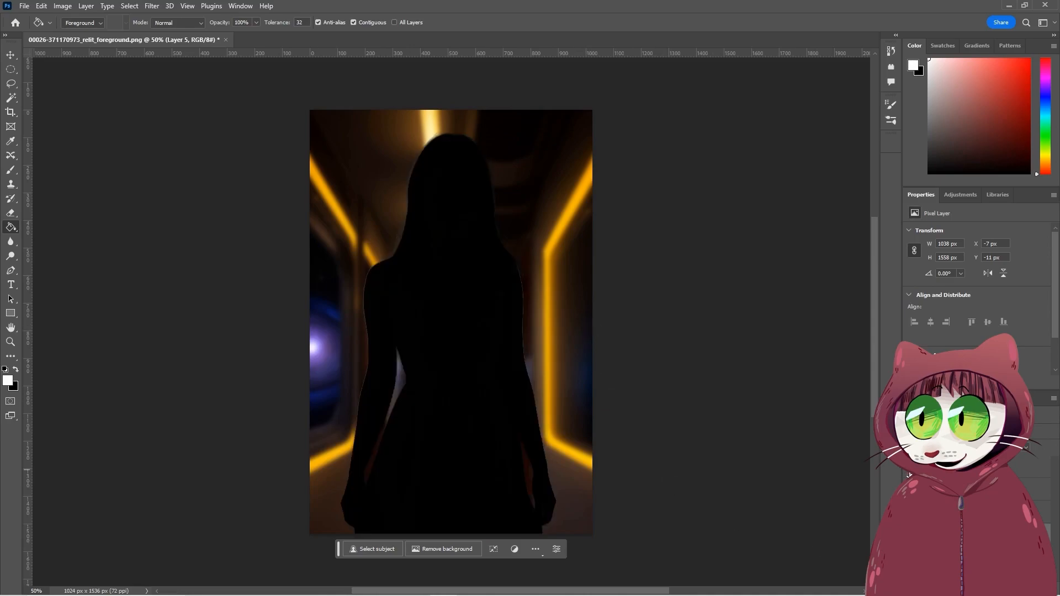
pyautogui.click(908, 489)
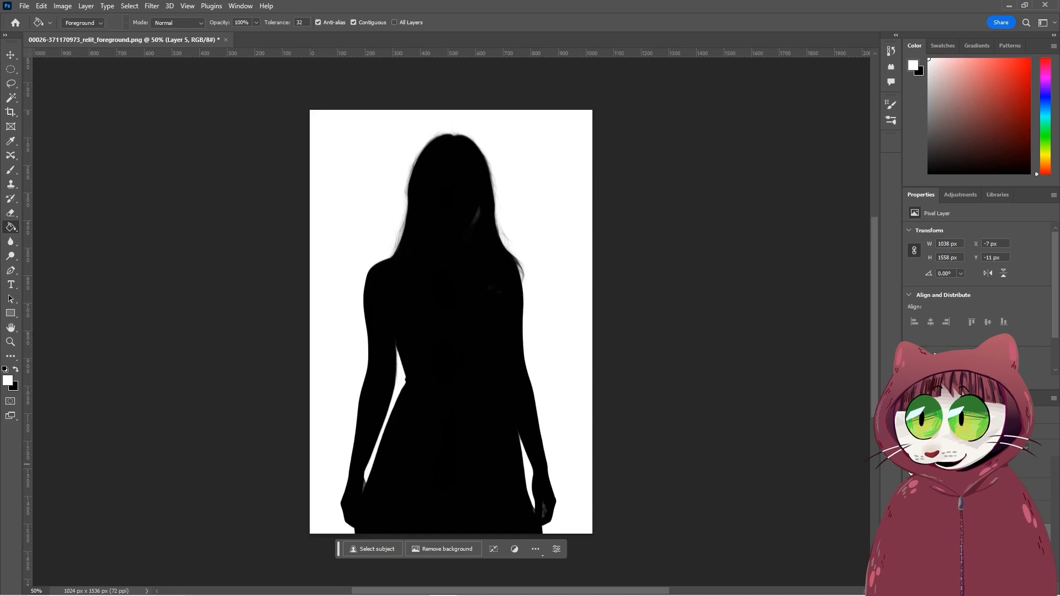
pyautogui.click(909, 467)
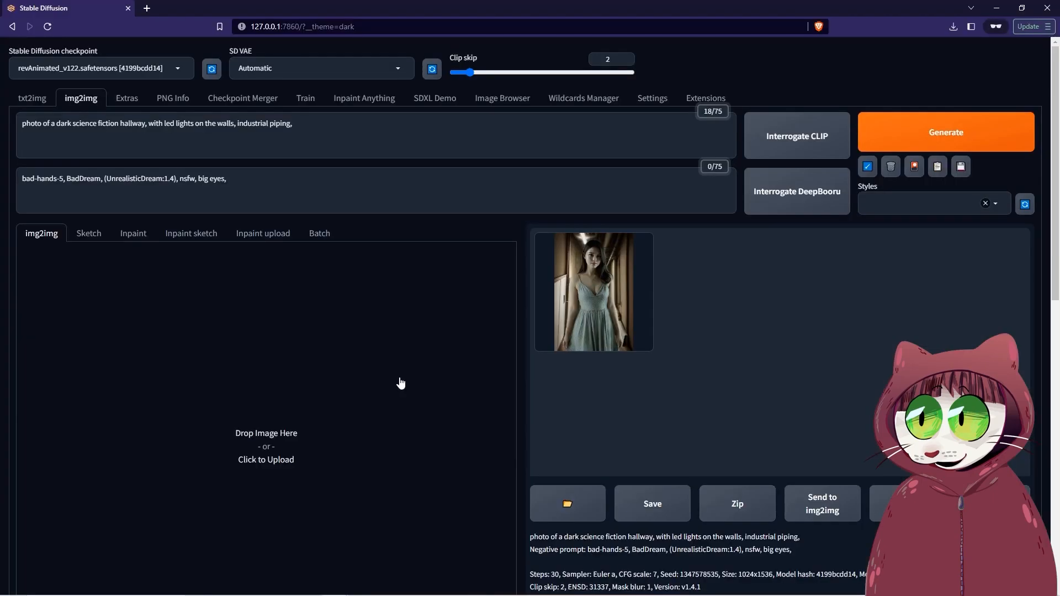
# - In Stable Diffusion img2img, load the composite and extend the prompt with a long-brown-haired young woman in a silver sequin dress, strong side edge lighting and Canon 5D
pyautogui.moveTo(335, 129); pyautogui.dragTo(11, 126)
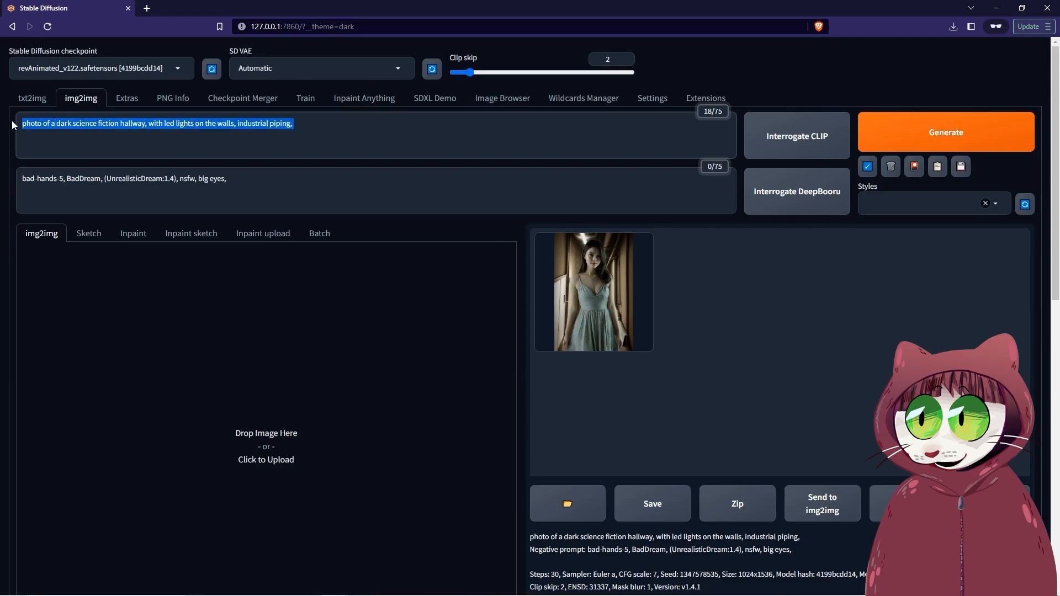
pyautogui.write('photo of a dark science fiction hallway, with led lights on the walls, industrial piping,')
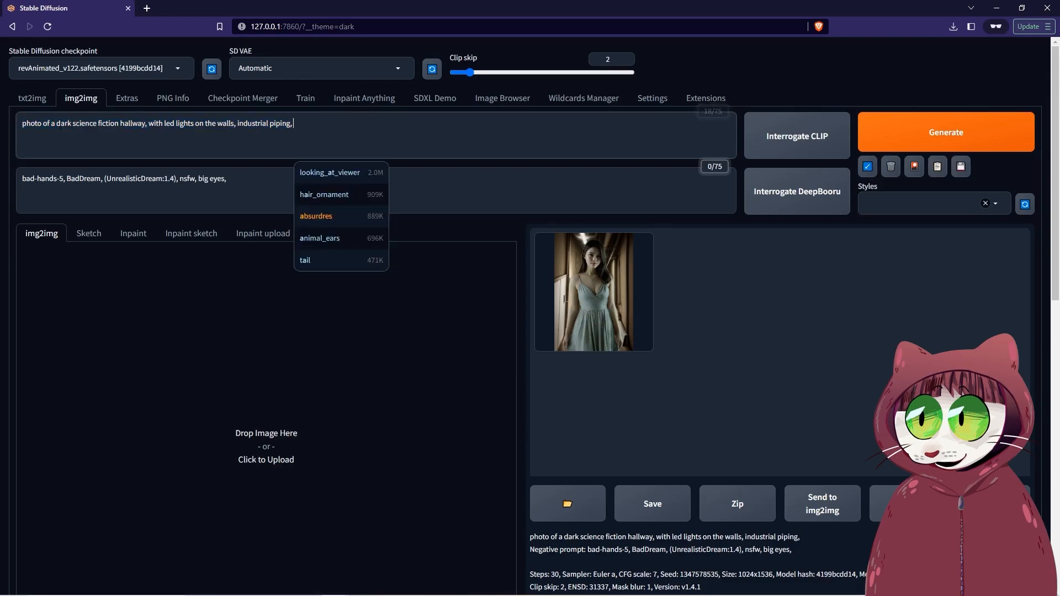
pyautogui.click(57, 137)
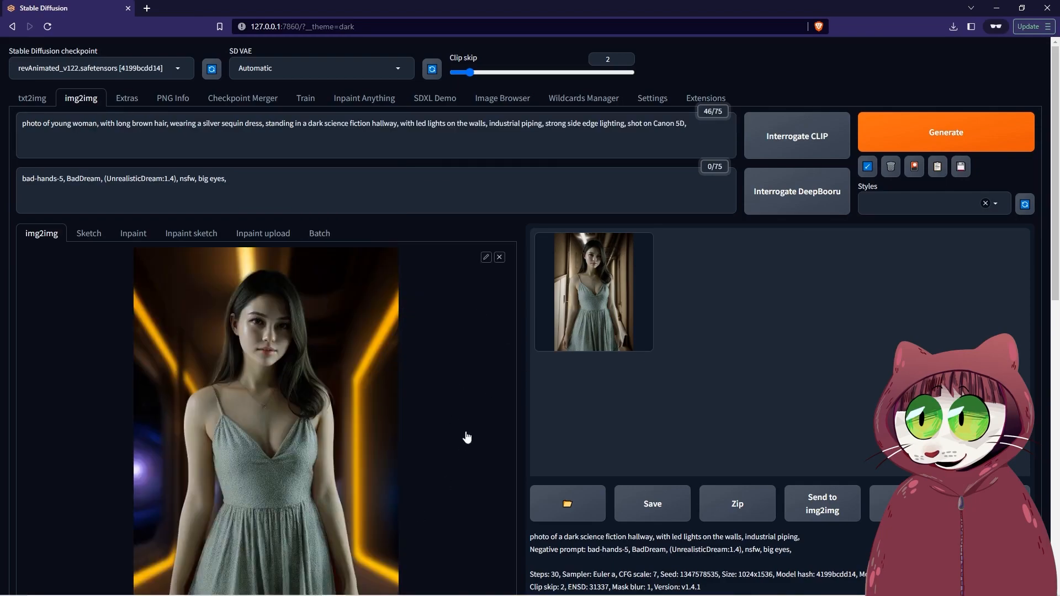
# - Set the denoising strength to 0.25 for the img2img generation
pyautogui.scroll(-6, 454, 424)
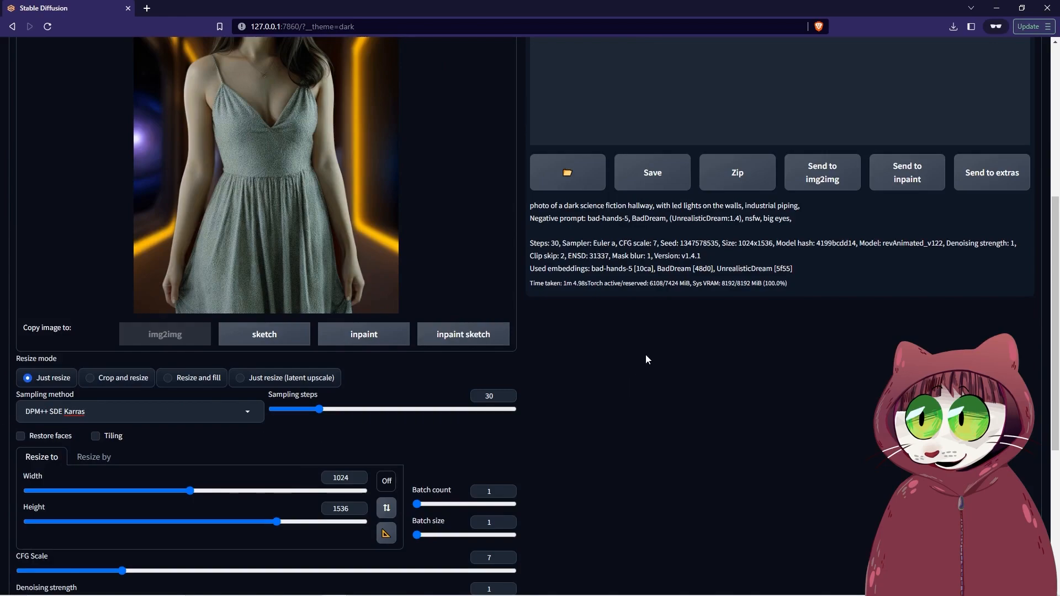
pyautogui.scroll(-5, 589, 433)
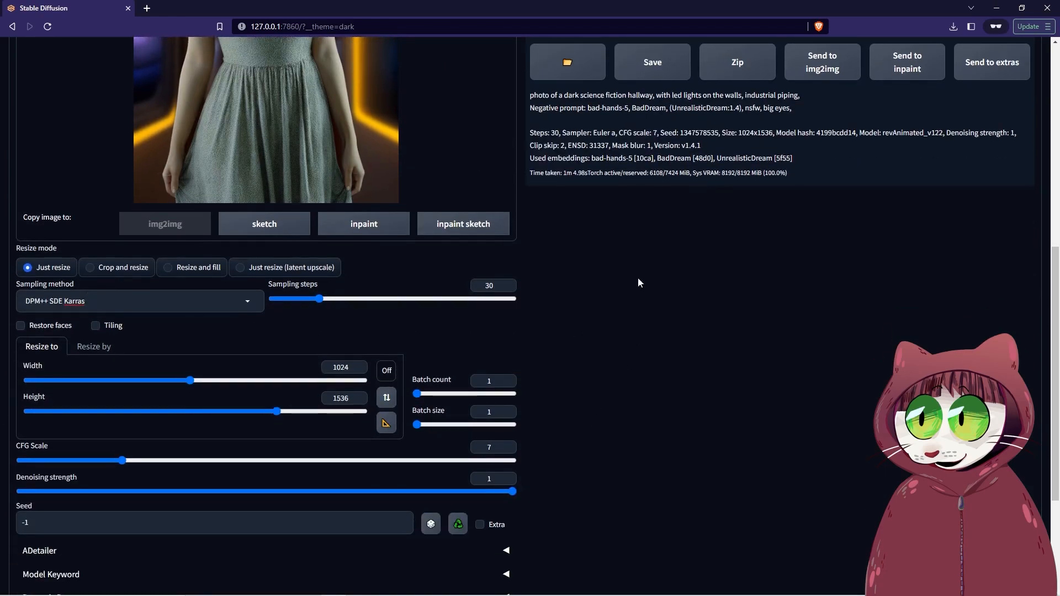
pyautogui.click(117, 329)
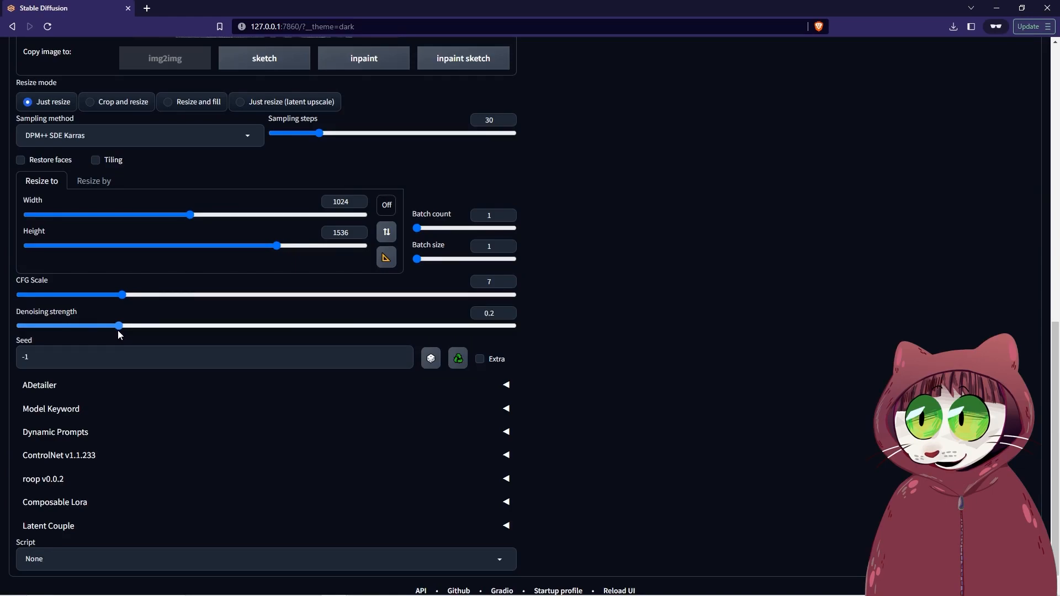
pyautogui.moveTo(118, 330); pyautogui.dragTo(143, 330)
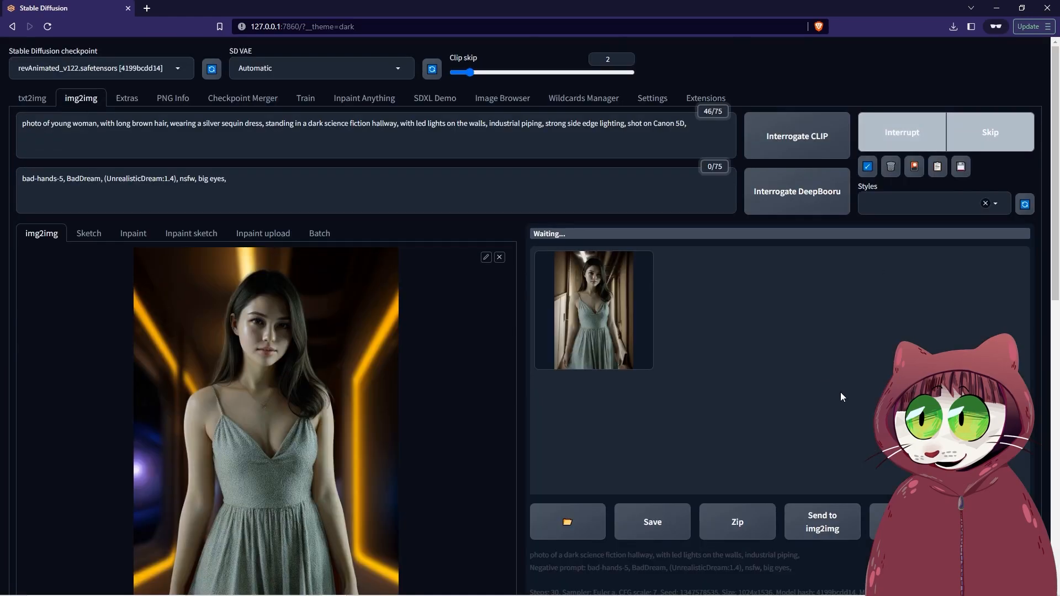
# - Enlarge the generated img2img portrait to examine the sequin dress, lighting and background, and close the enlarged view
pyautogui.scroll(-1, 840, 396)
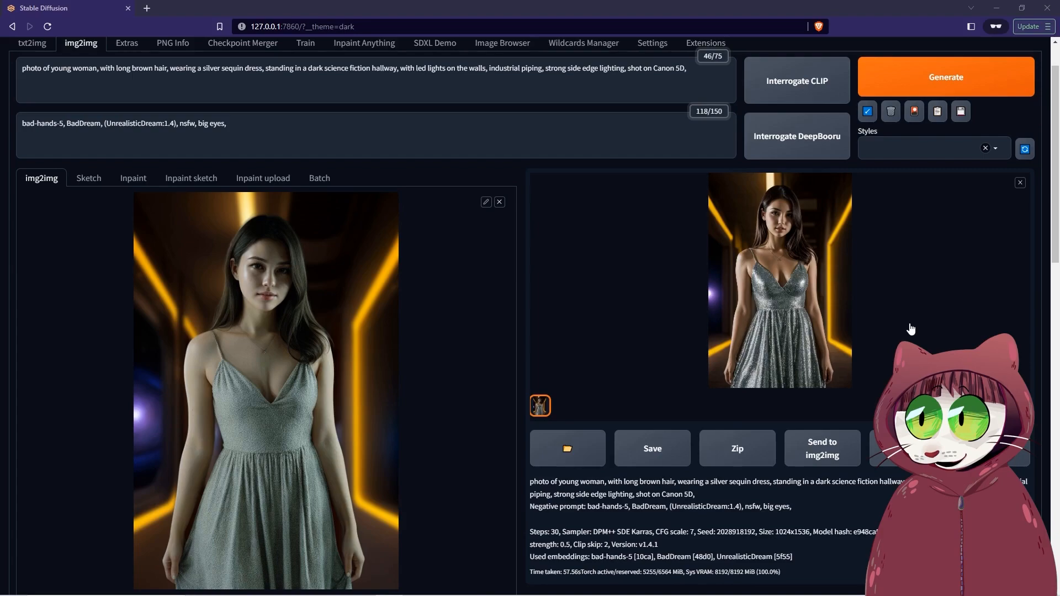
pyautogui.click(796, 255)
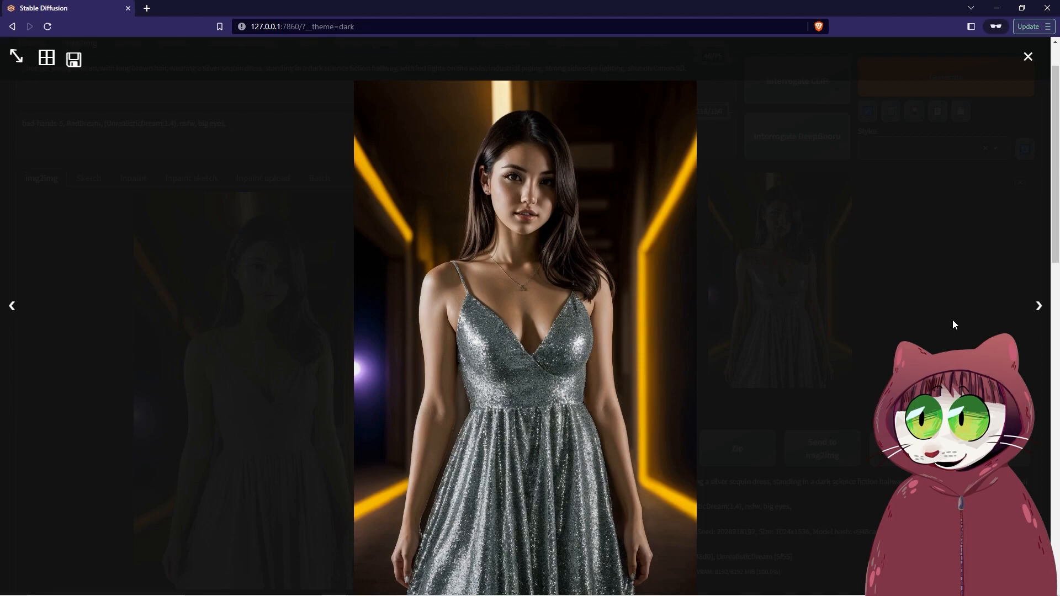
pyautogui.click(923, 274)
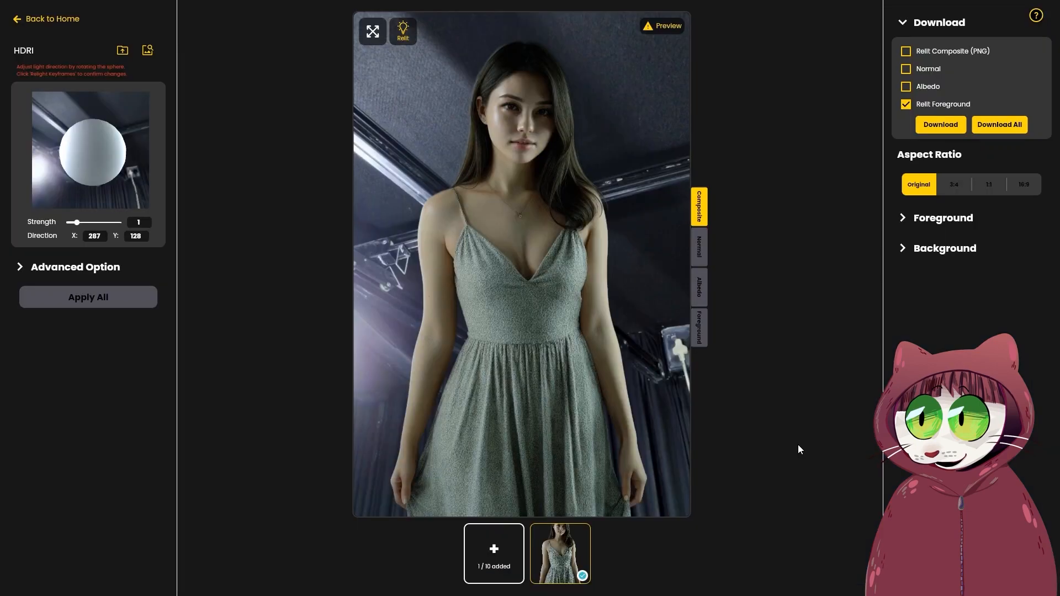
# - In SwitchLight, leave the current relighting page and relight the portrait image with the Cyberpunk1 pink-coat headphones lighting from the Neon category
pyautogui.click(50, 20)
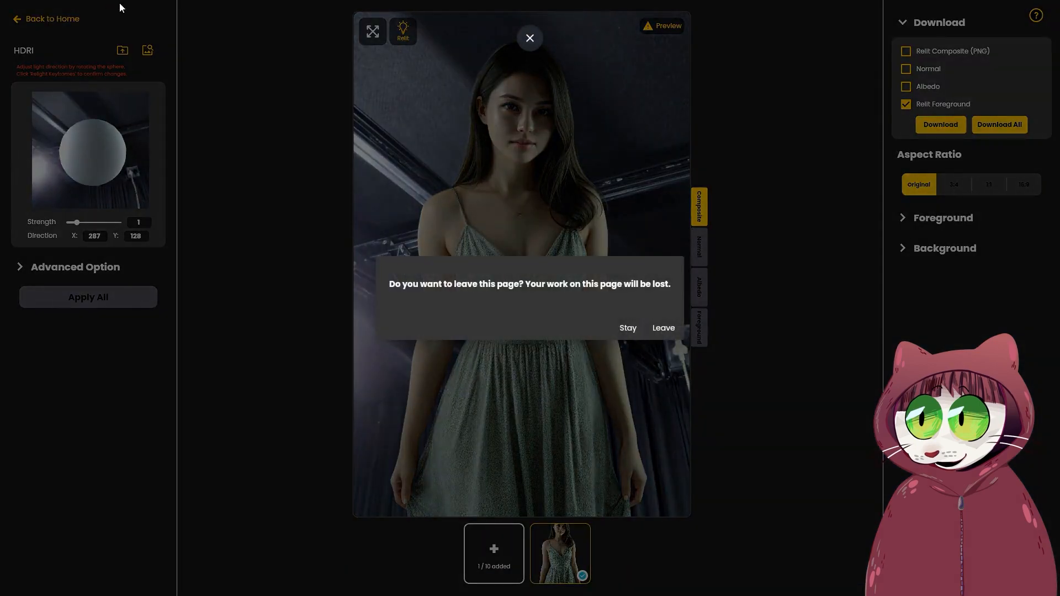
pyautogui.click(663, 328)
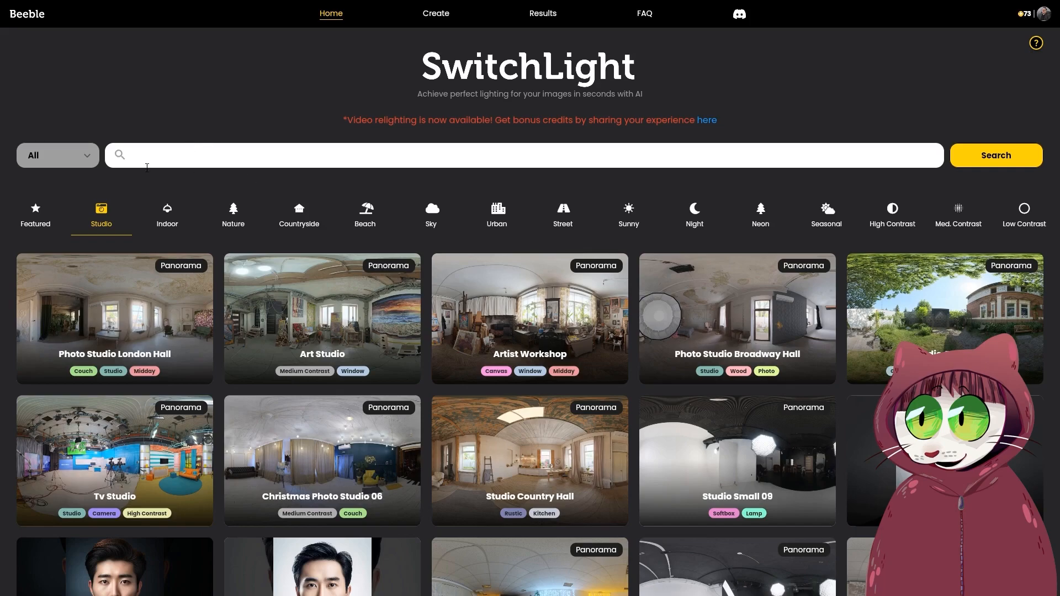
pyautogui.click(759, 222)
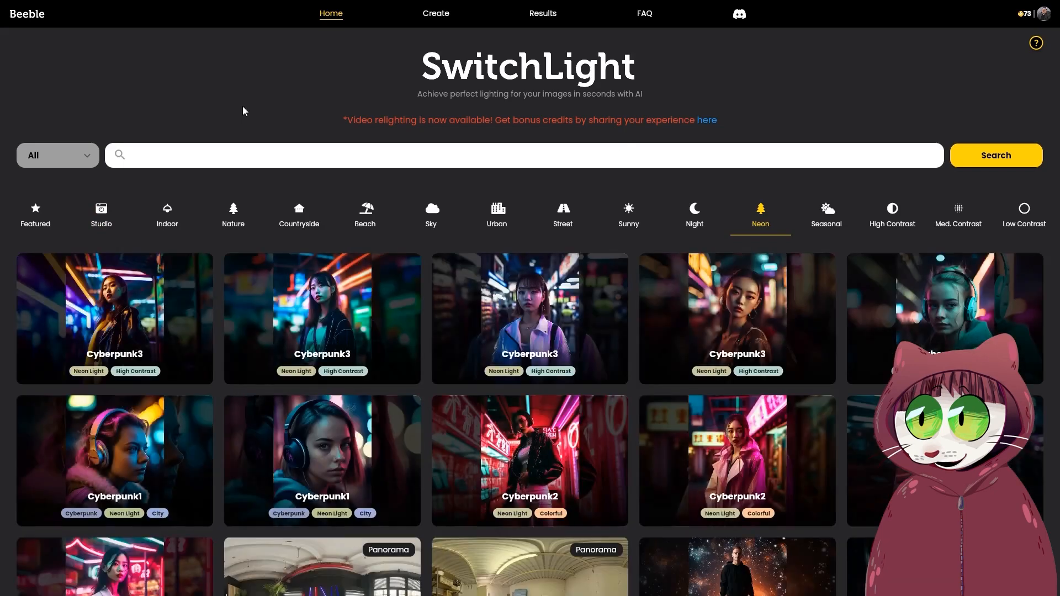
pyautogui.moveTo(72, 342)
pyautogui.moveTo(723, 329)
pyautogui.moveTo(126, 479)
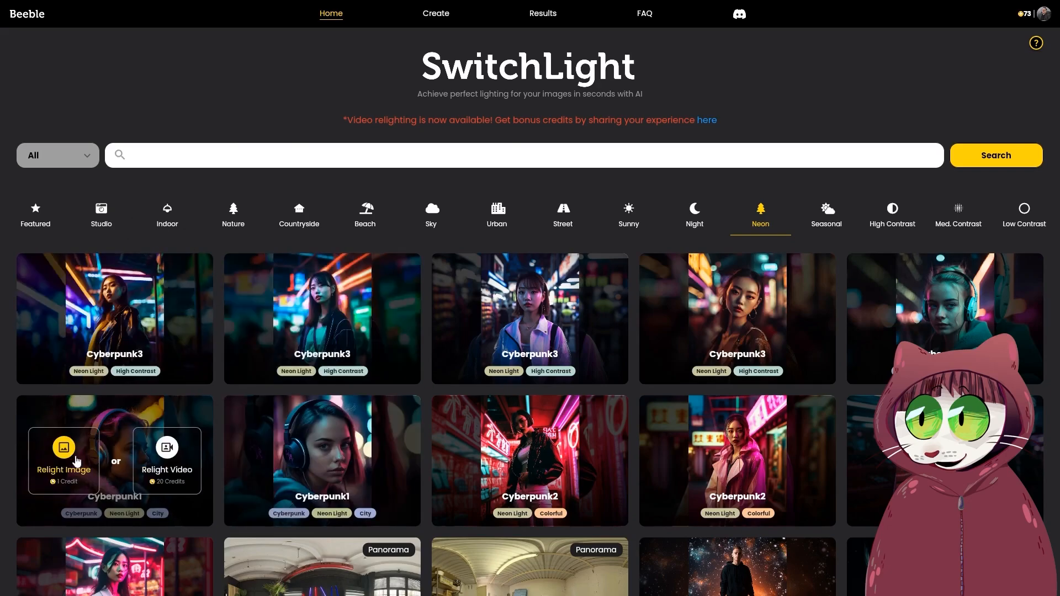
pyautogui.click(77, 463)
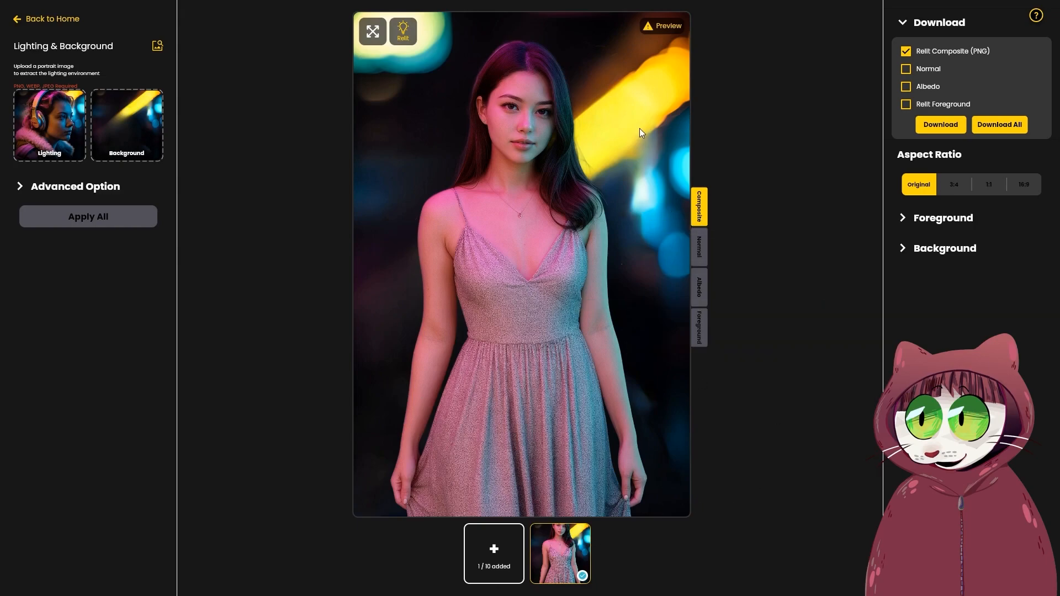
# - View the normal, albedo and foreground versions of the neon-lit portrait
pyautogui.click(699, 248)
pyautogui.click(699, 296)
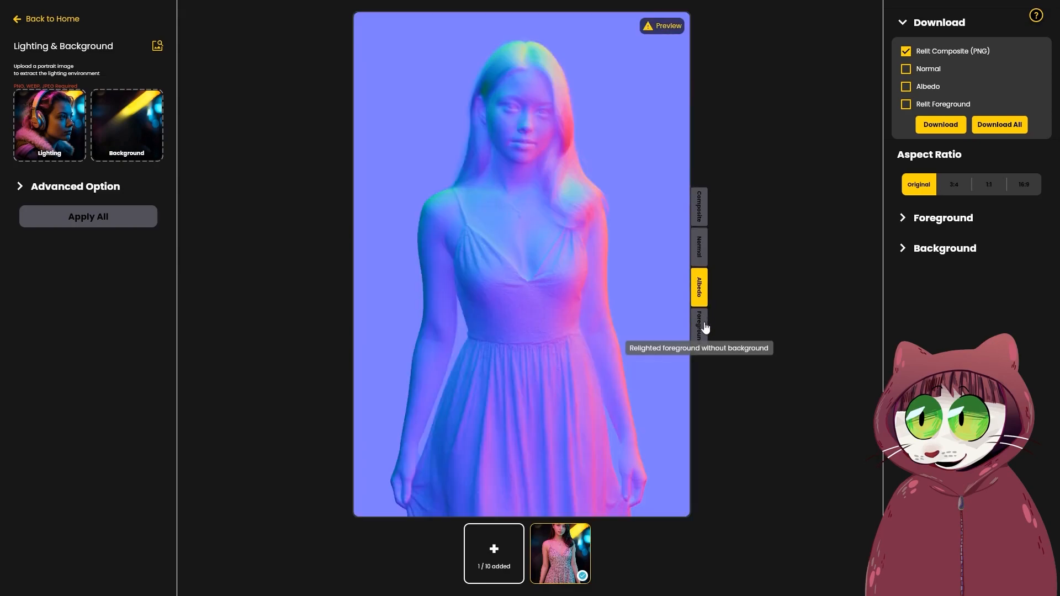
pyautogui.click(699, 327)
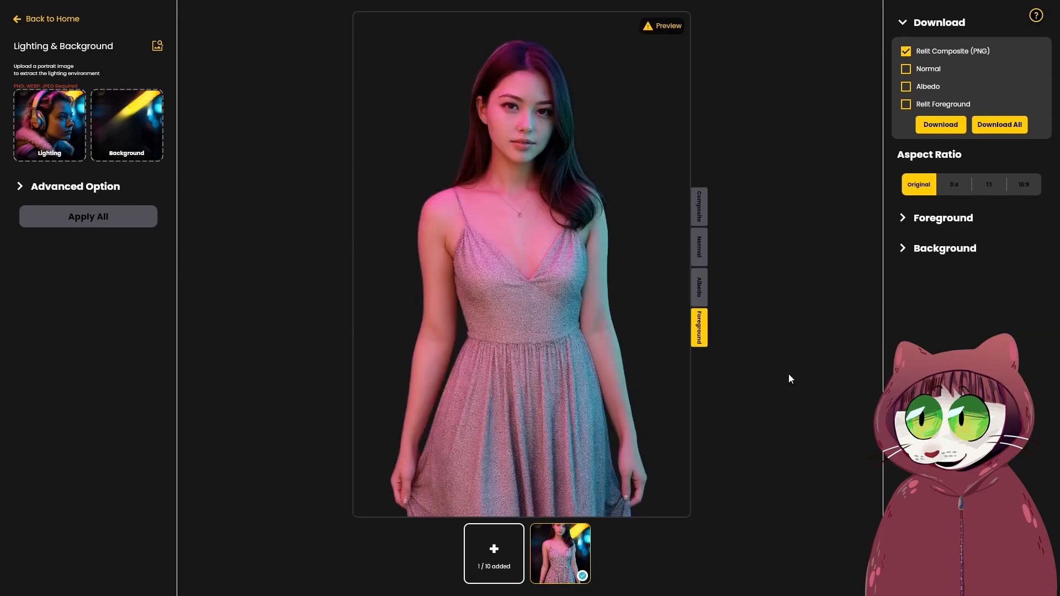